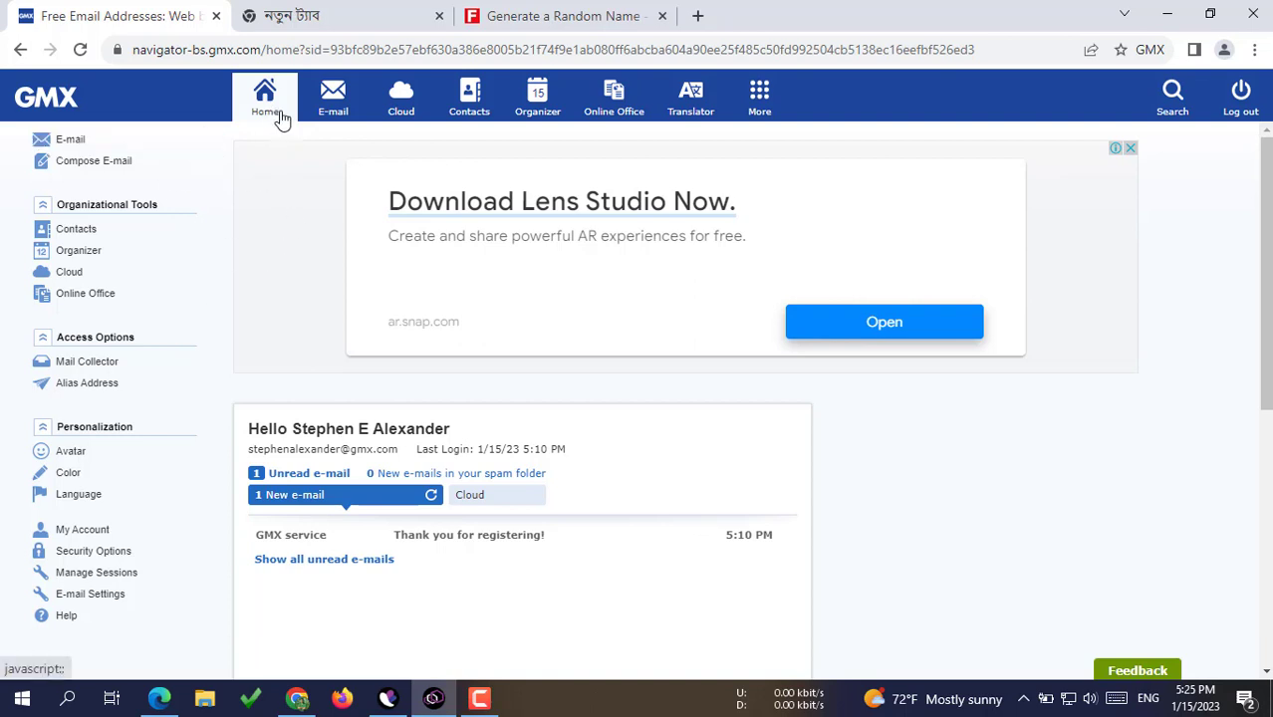
Step: Go to the Alias Address settings and focus the new alias name field
click(83, 391)
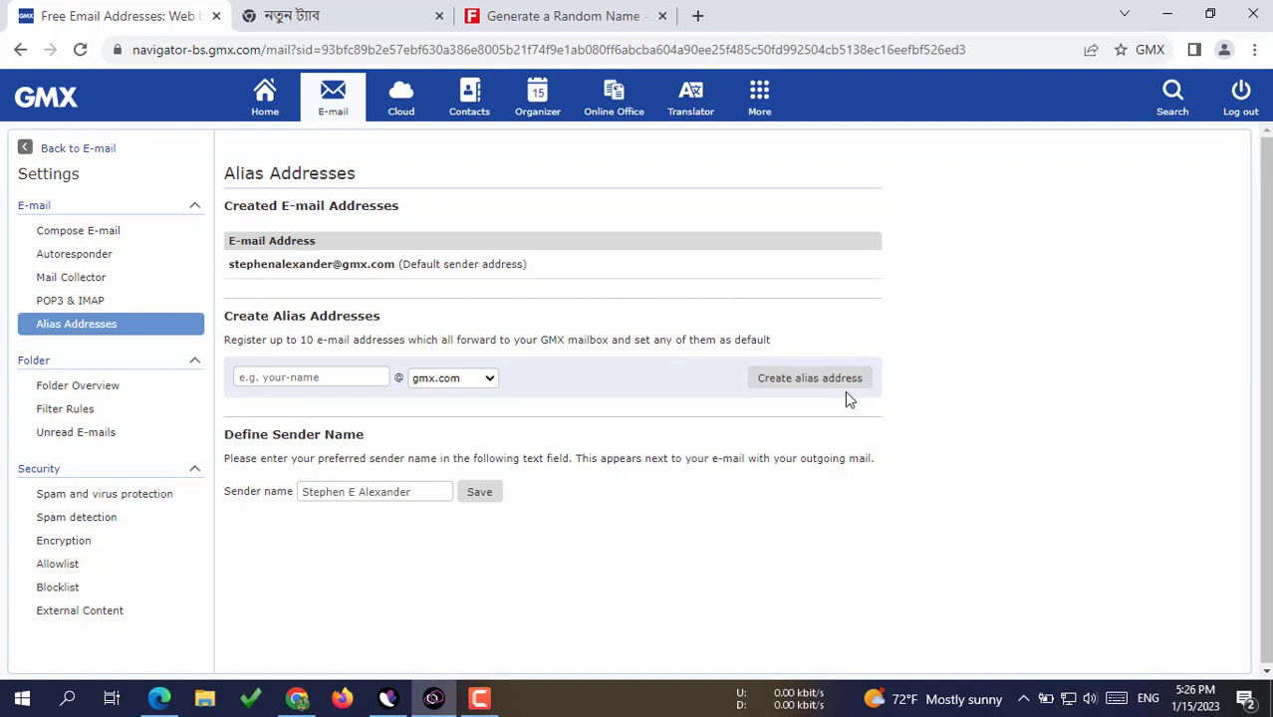
click(329, 377)
Step: Copy the generated full name from Fake Name Generator and put the caret back in the GMX alias field
click(523, 17)
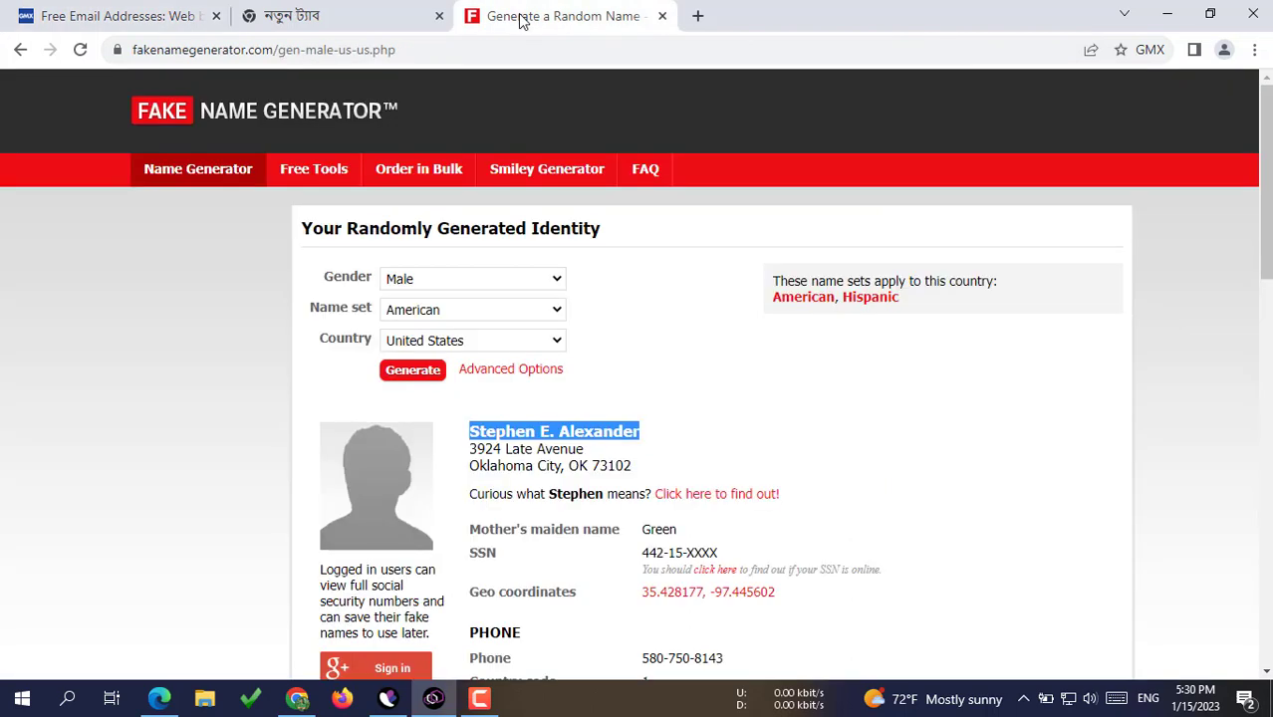
right_click(535, 431)
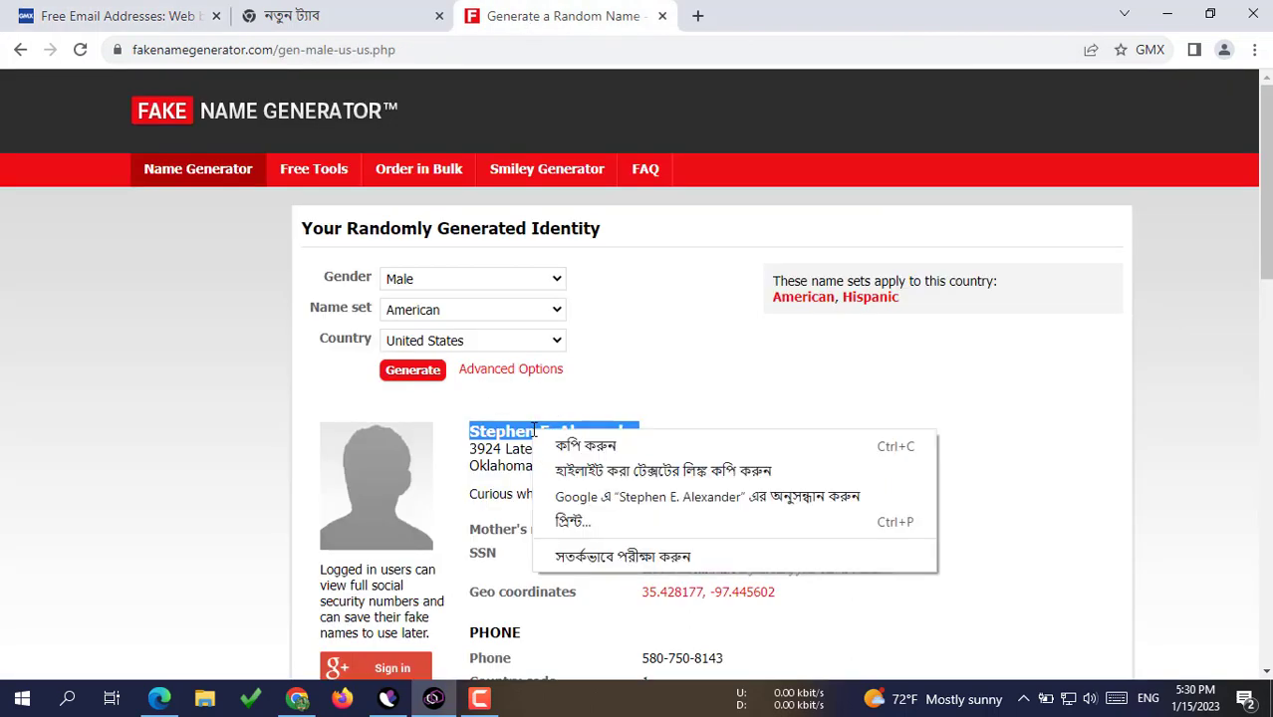
click(584, 445)
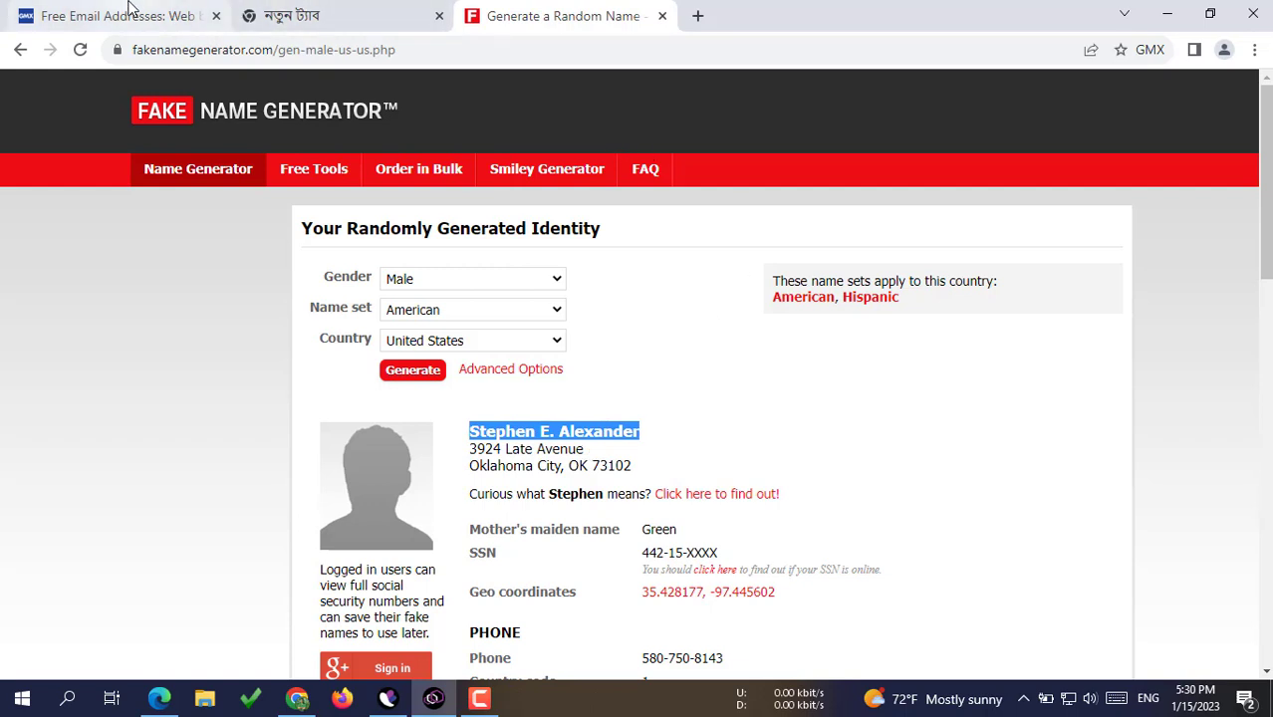
click(120, 16)
click(288, 376)
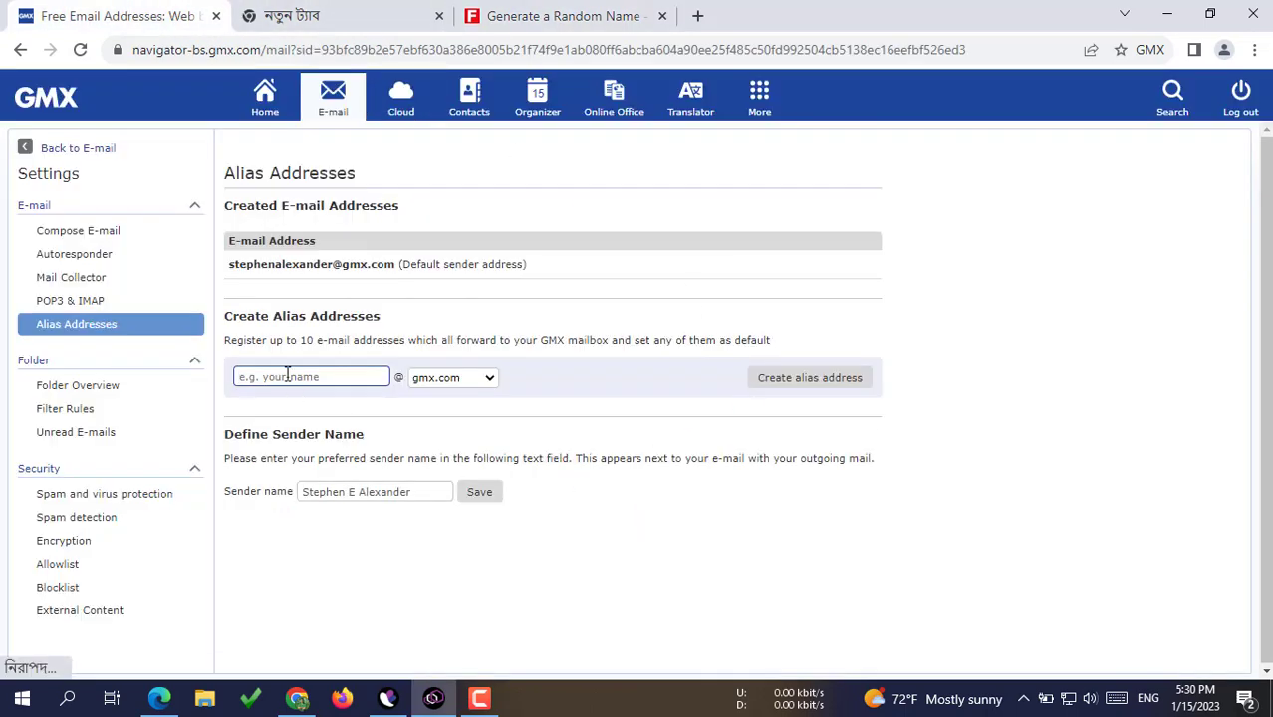
Step: Create the first alias from the pasted name: lowercase, no spaces or initial, ending in 01
key(ctrl+v)
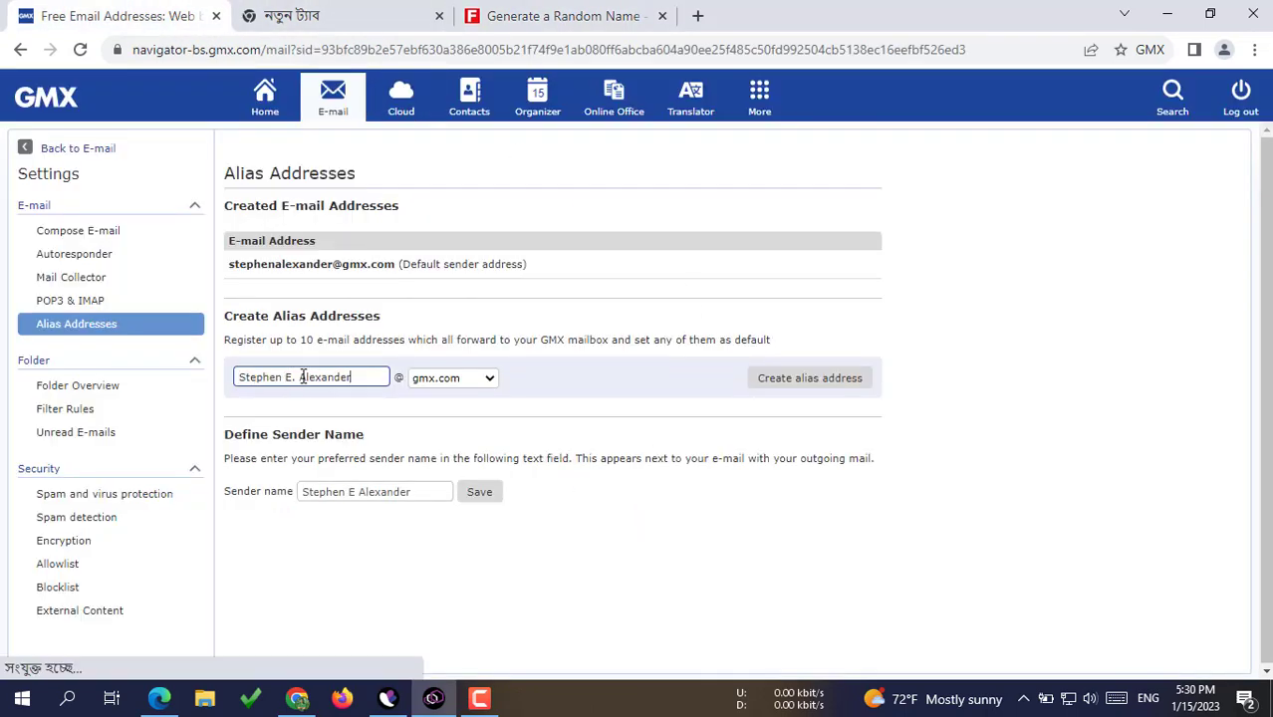
click(306, 377)
key(BackSpace)
key(BackSpace)
key(BackSpace)
key(BackSpace)
key(BackSpace)
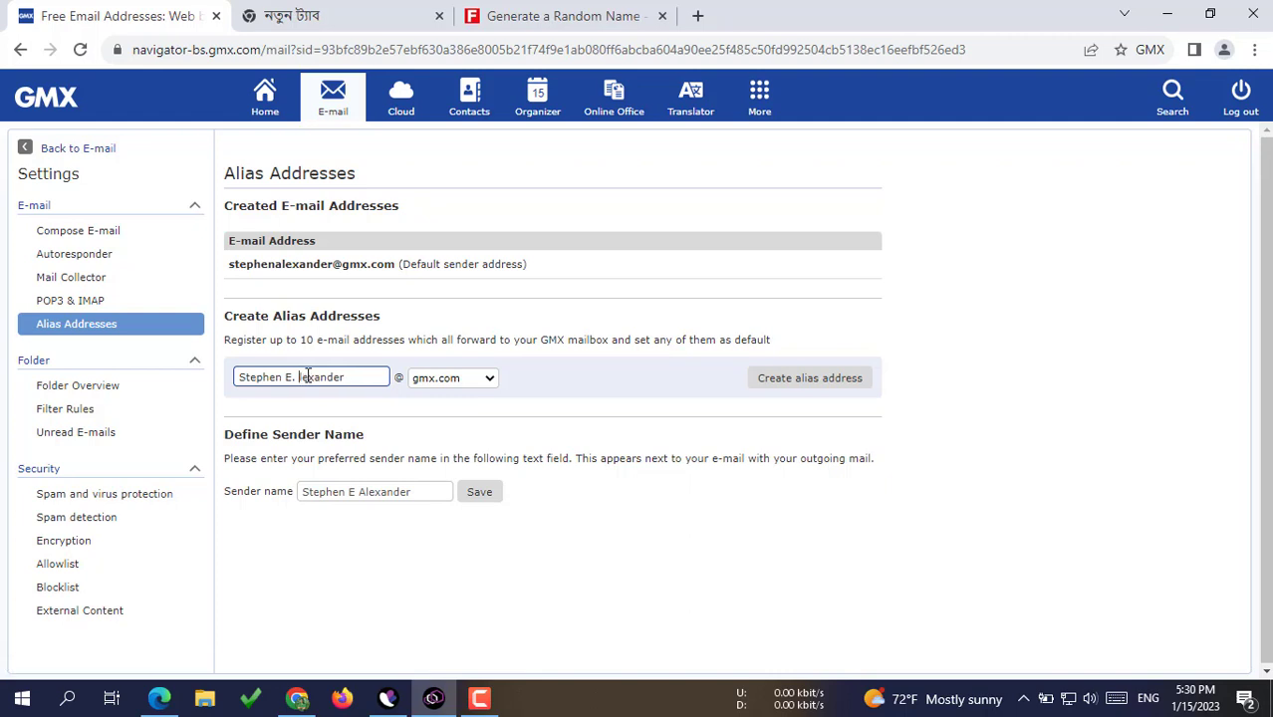
click(246, 376)
key(BackSpace)
text(s)
click(281, 376)
text(a)
click(340, 376)
text(01)
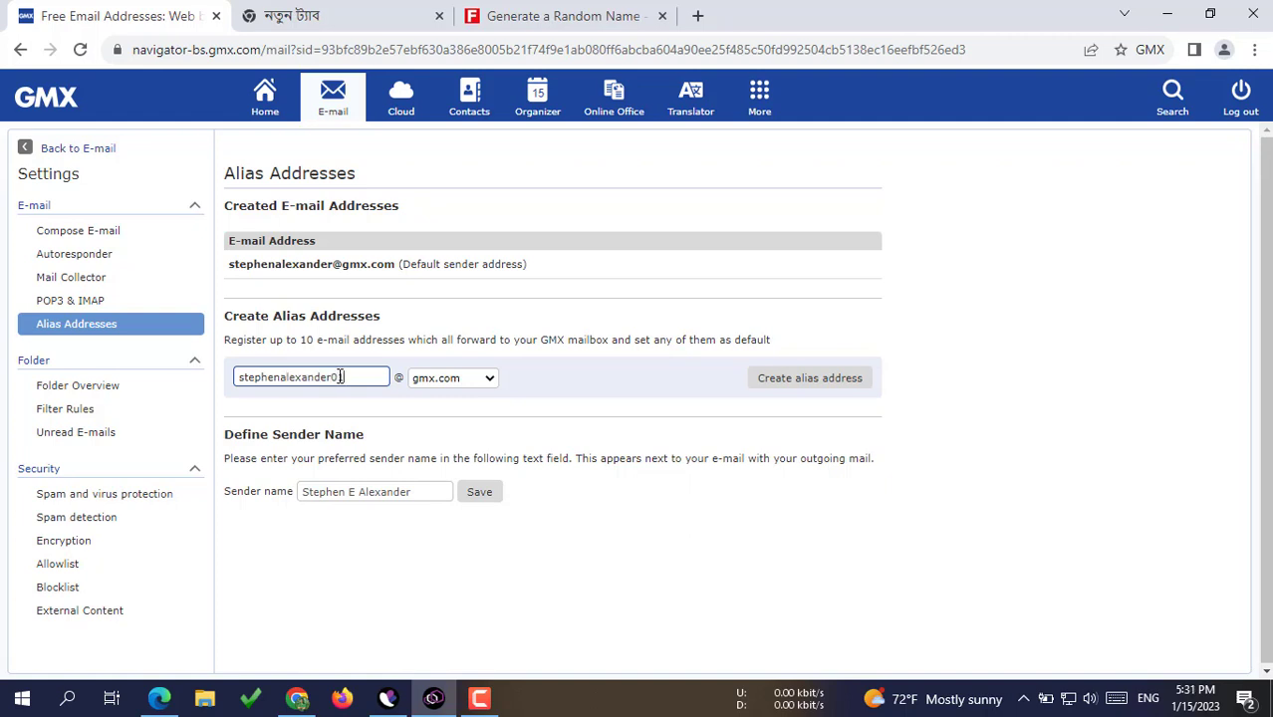
click(809, 385)
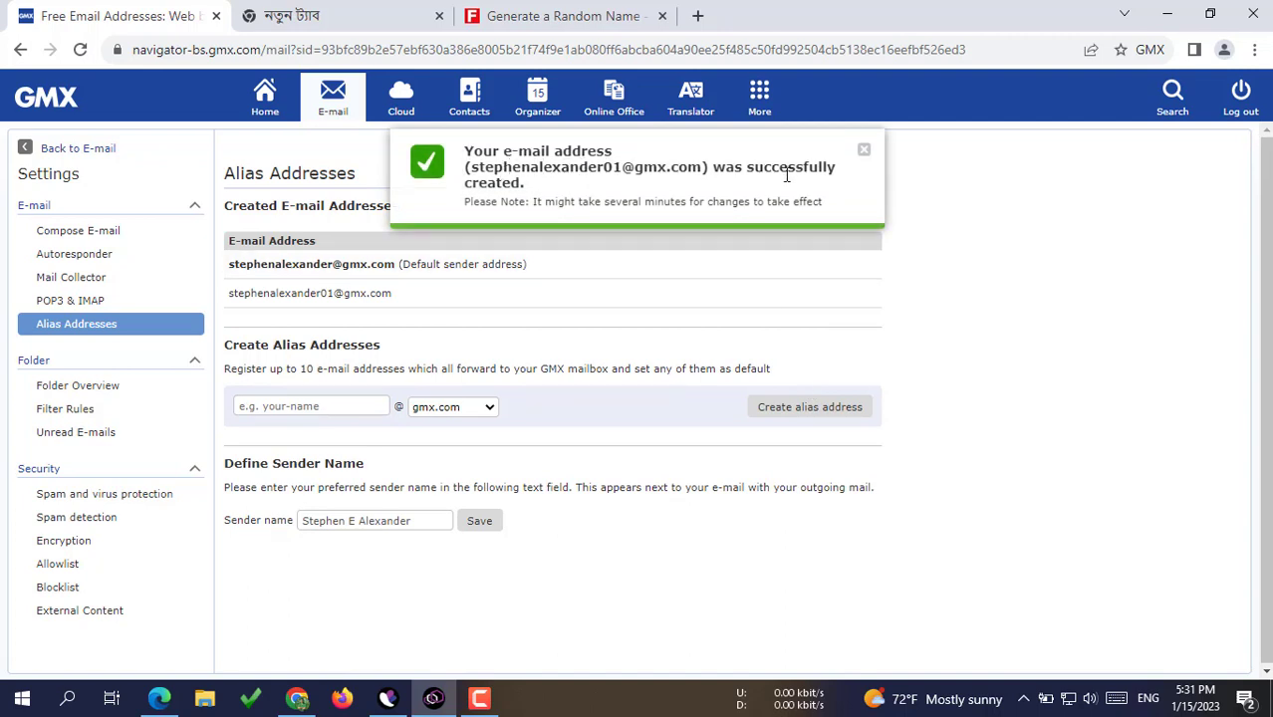
Step: Look at the default sender options for the new alias and dismiss them unchanged
click(287, 408)
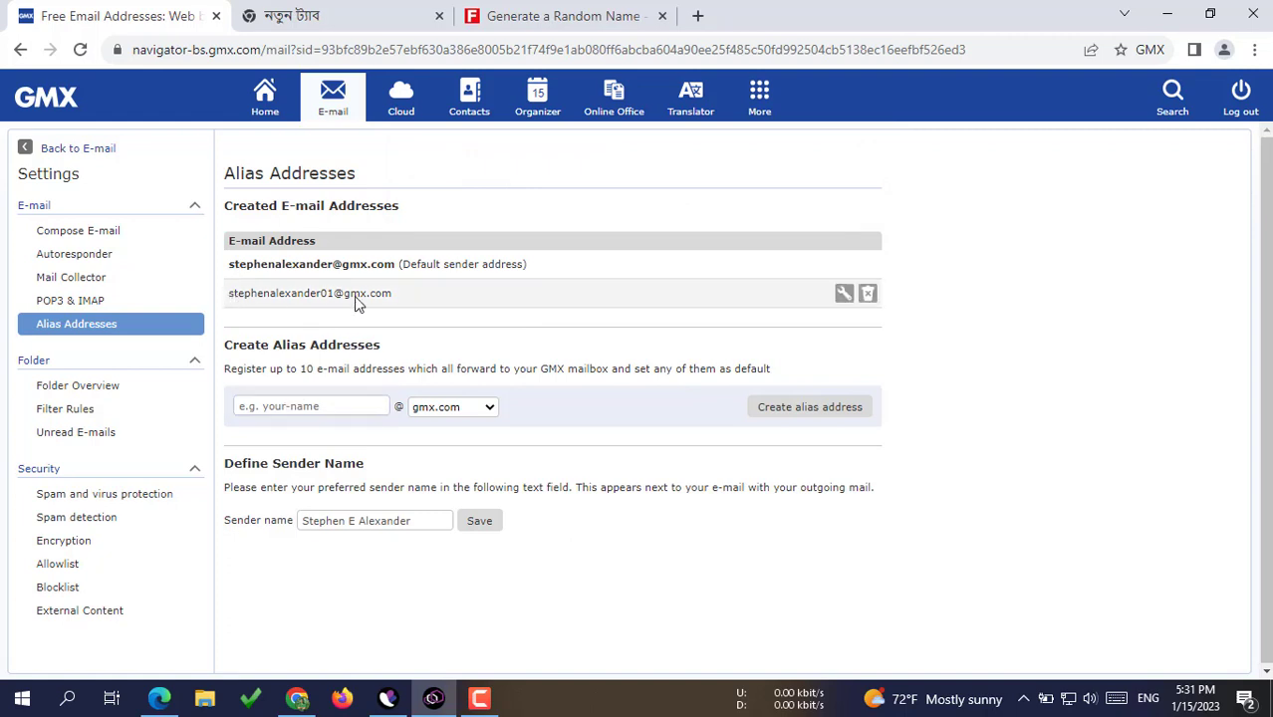
click(844, 297)
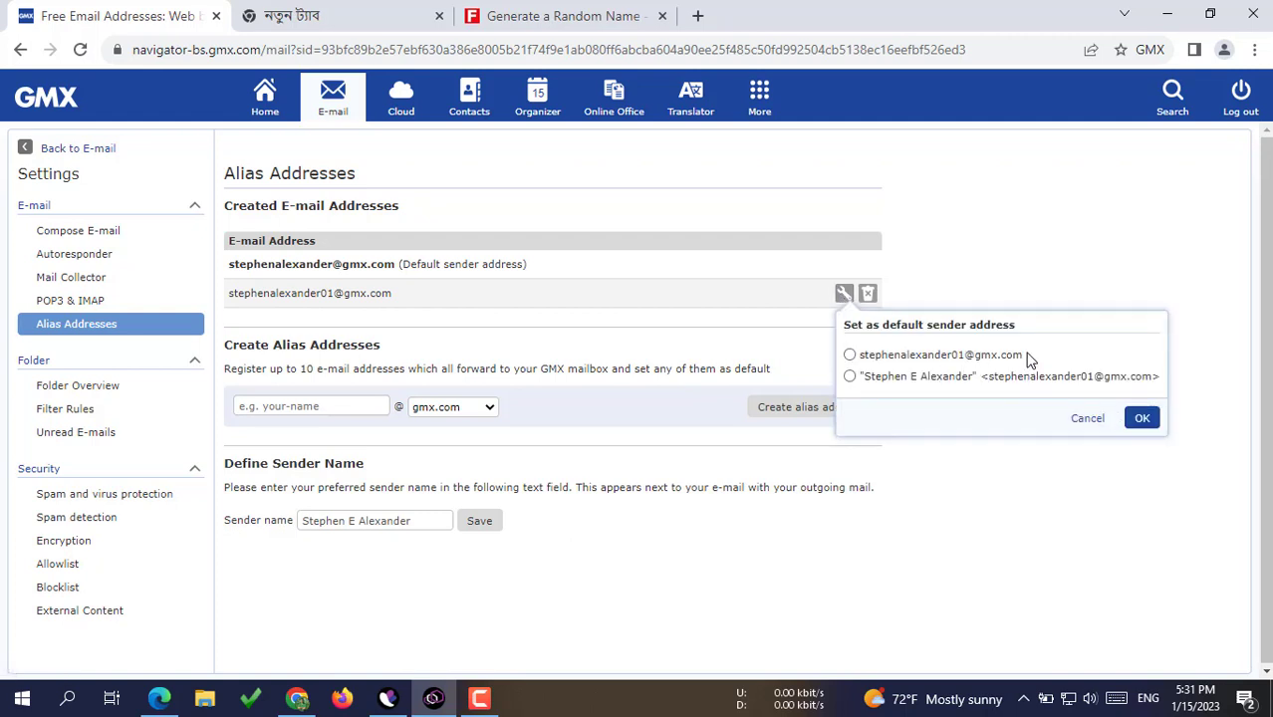
drag(964, 357, 863, 369)
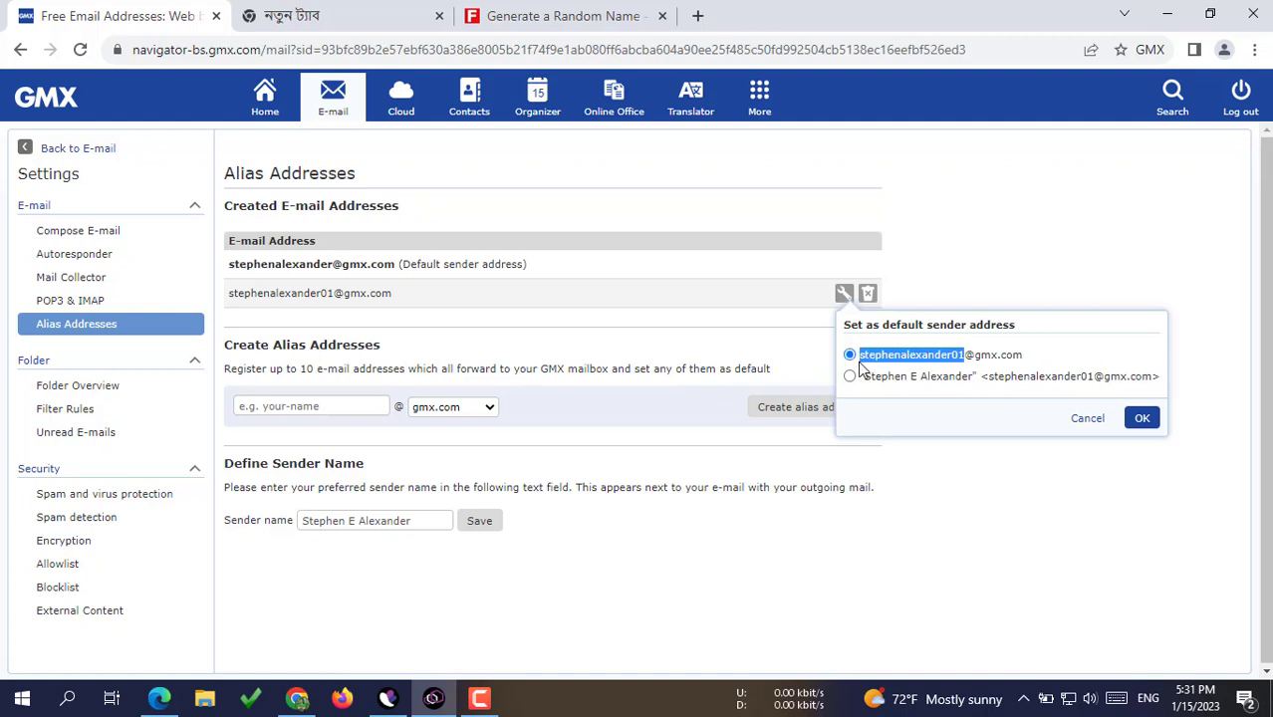
click(982, 261)
click(310, 411)
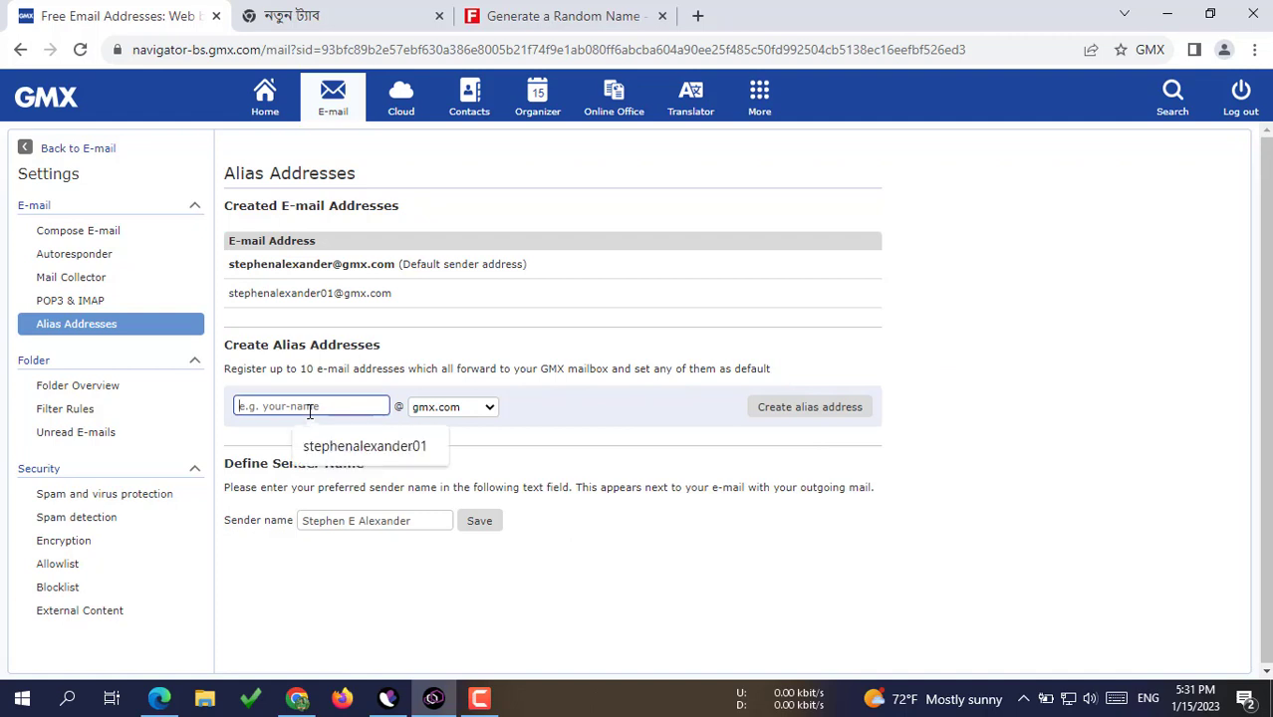
Step: Create aliases 02, 03 and 04 by reusing the 01 alias suggestion with its last digit changed
click(361, 448)
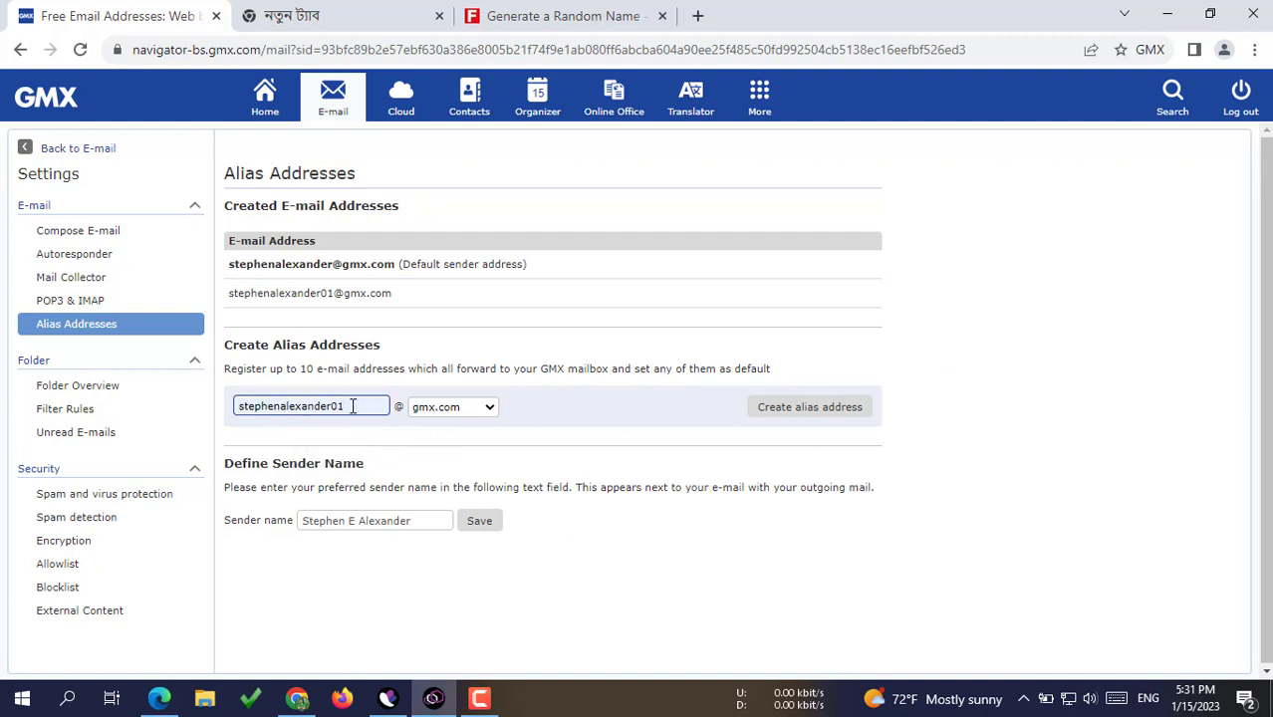
key(BackSpace)
text(2)
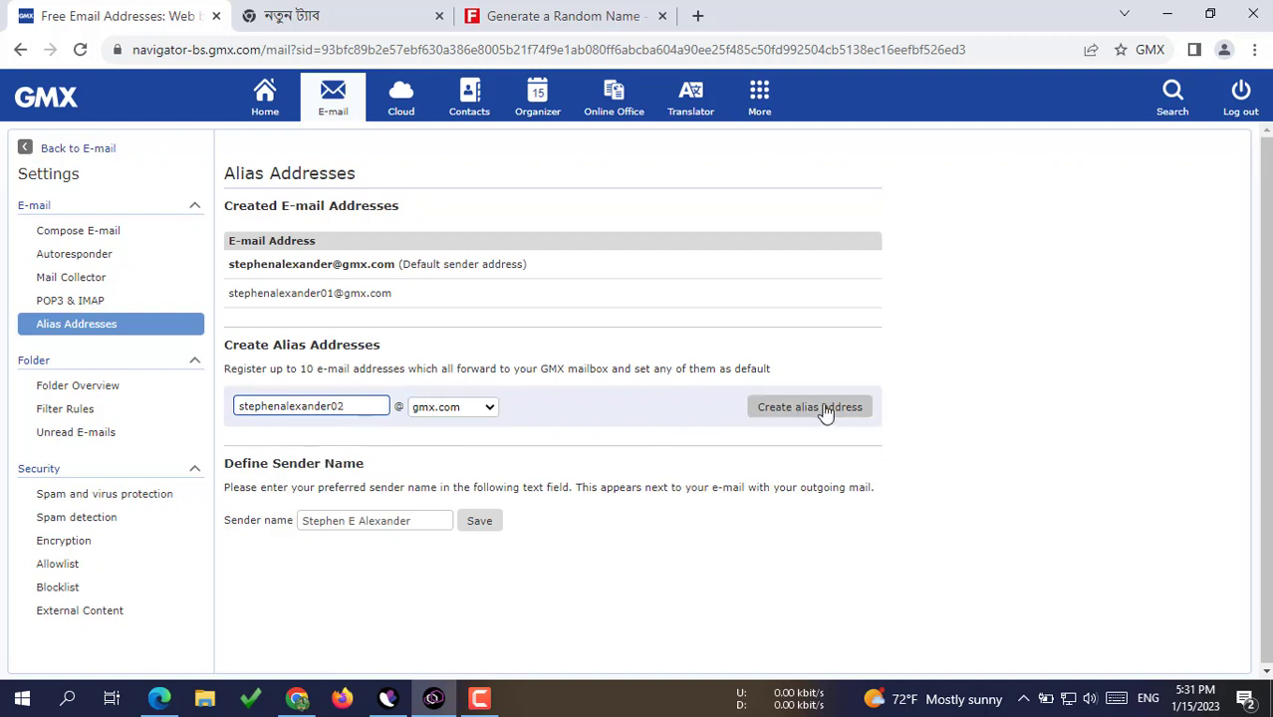
click(825, 411)
click(344, 435)
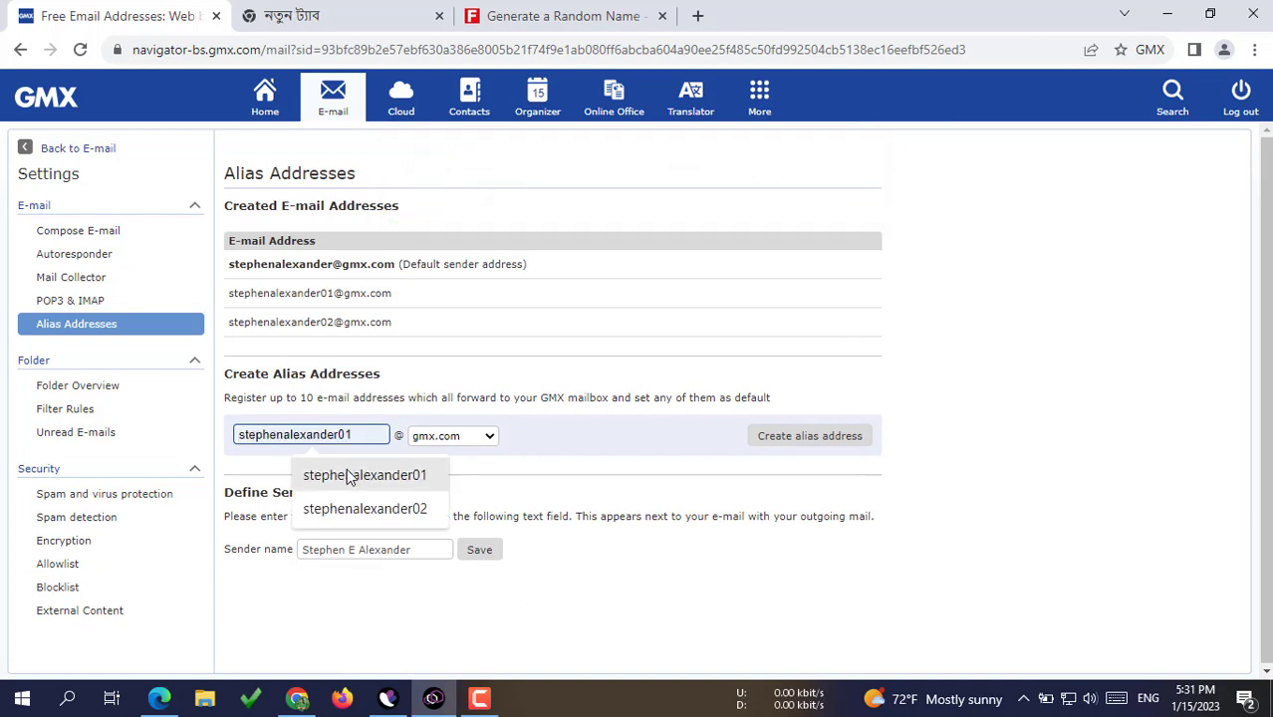
click(348, 510)
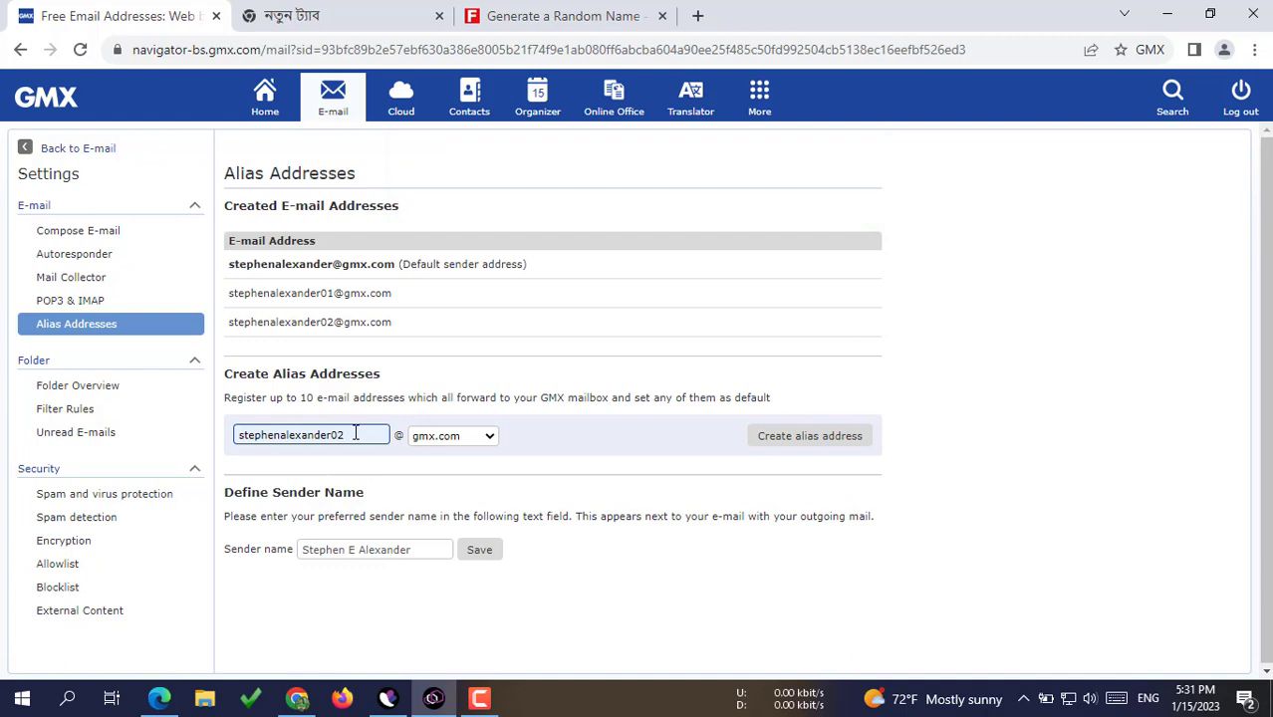
key(BackSpace)
text(3)
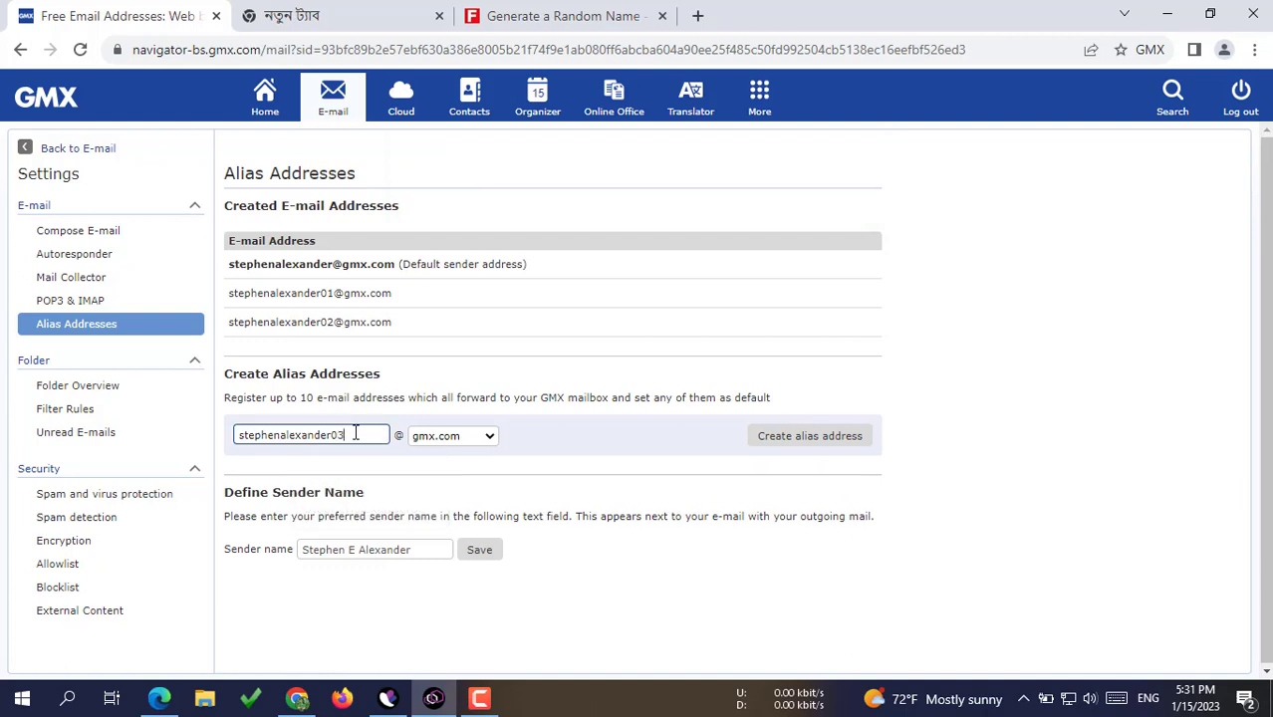
click(793, 439)
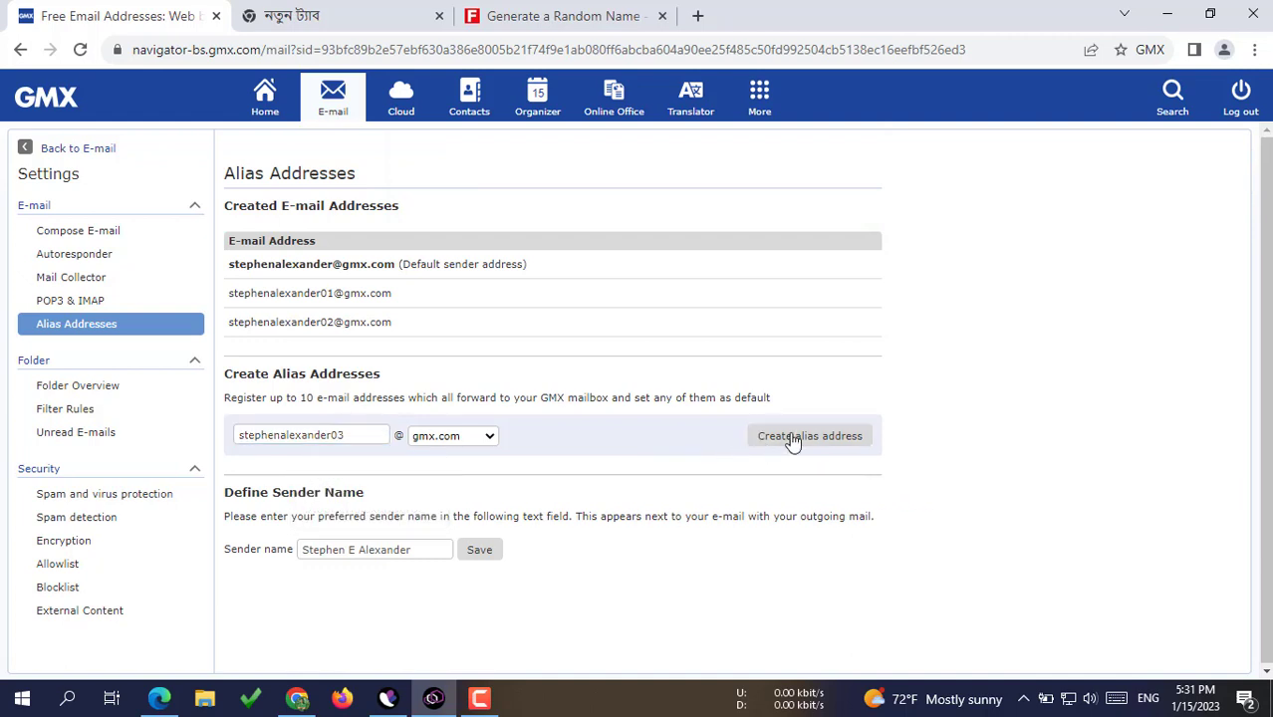
click(318, 466)
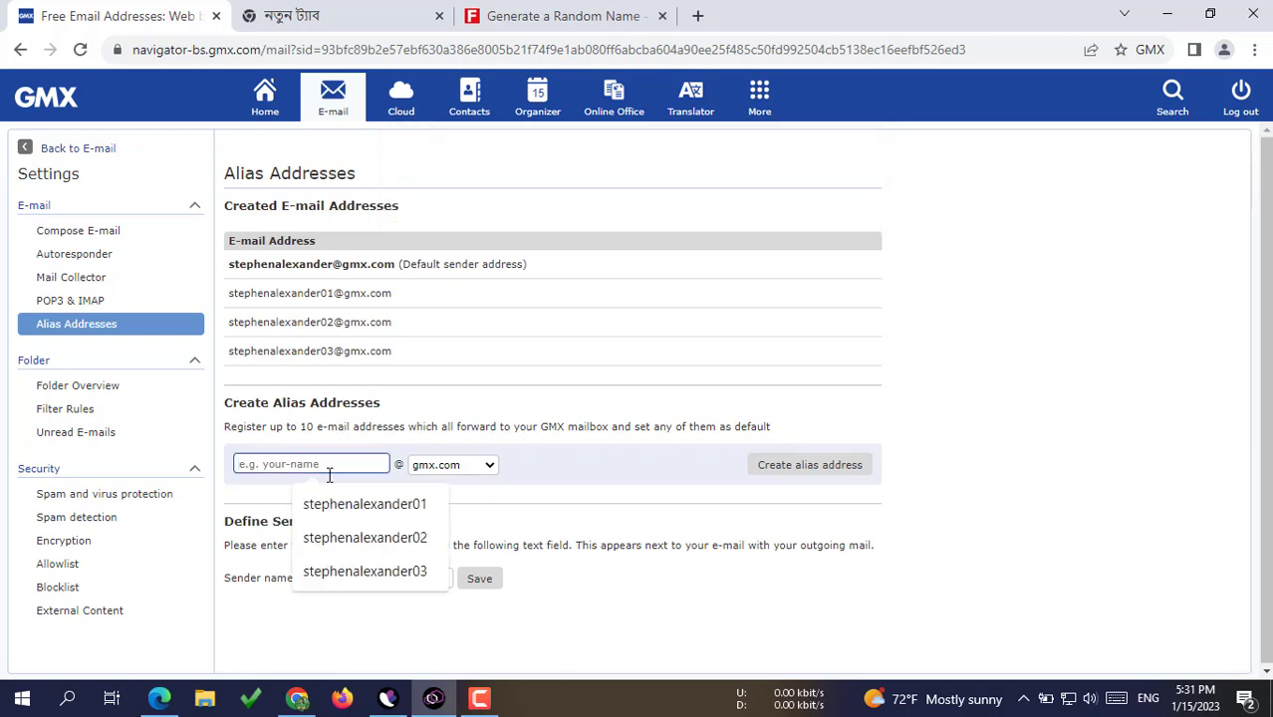
click(340, 498)
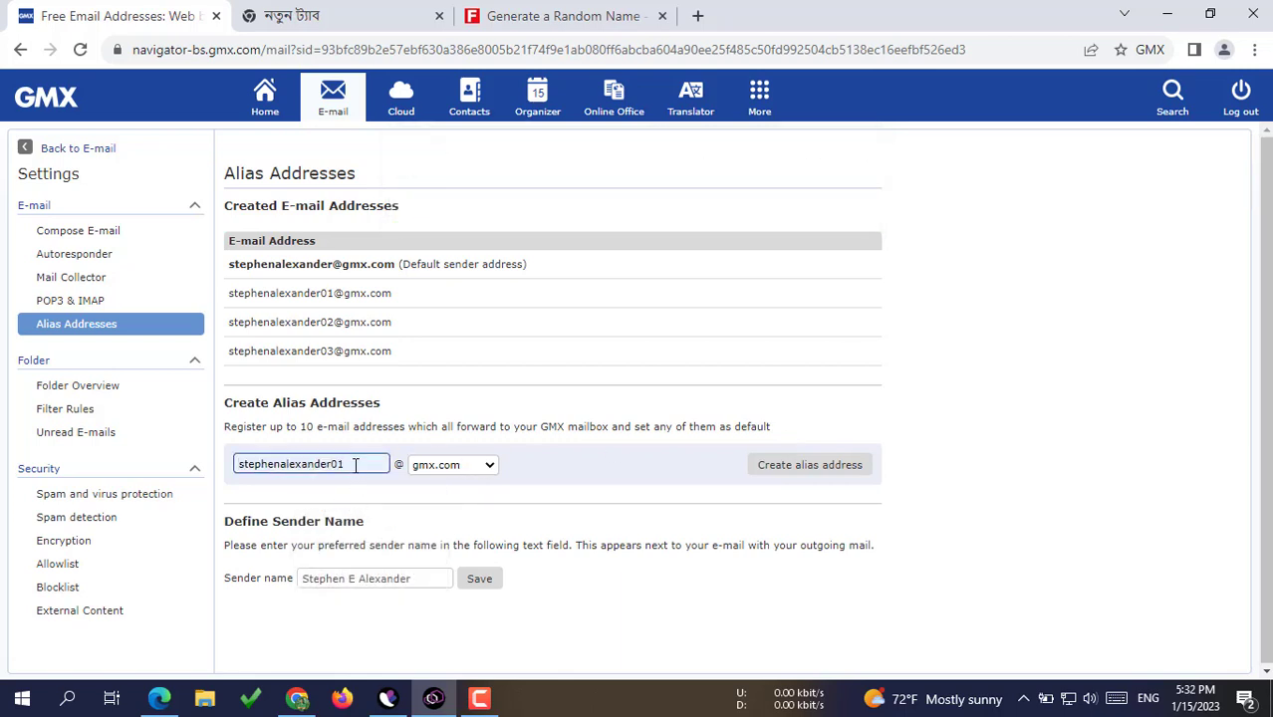
key(BackSpace)
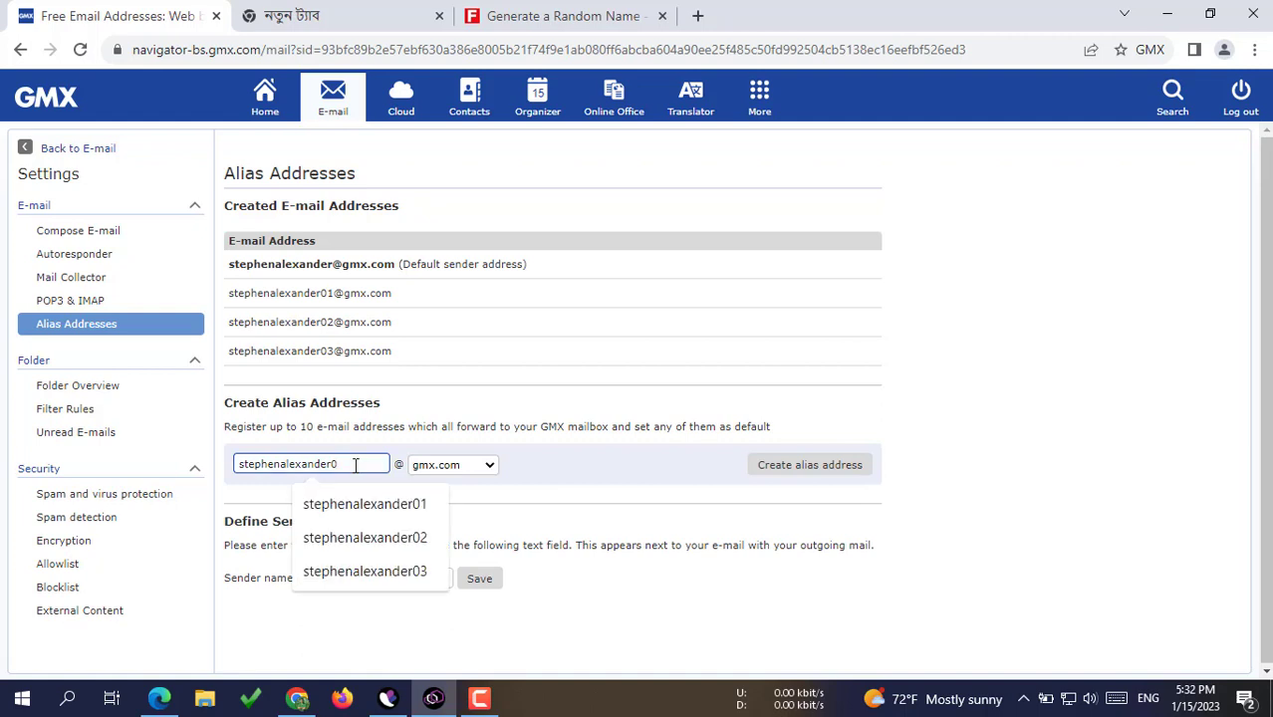
text(4)
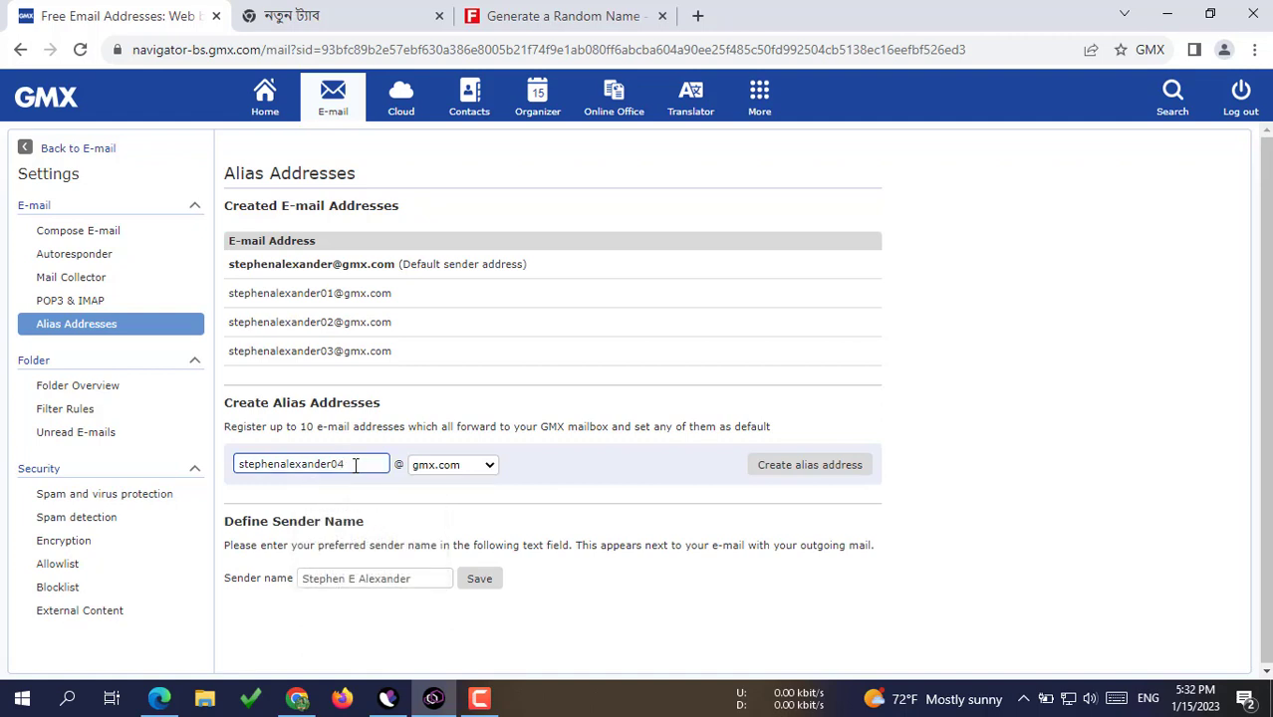
click(795, 475)
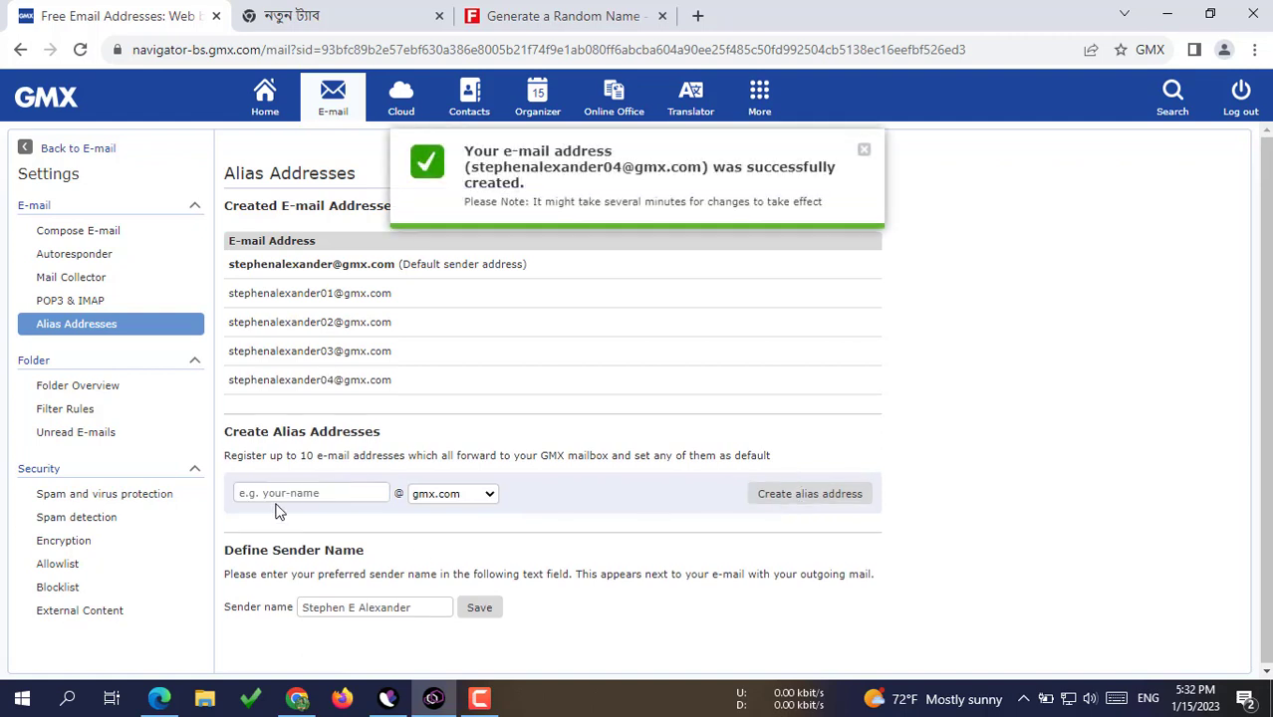
Step: Create aliases numbered 05 and 06 from the previous alias suggestion
click(297, 493)
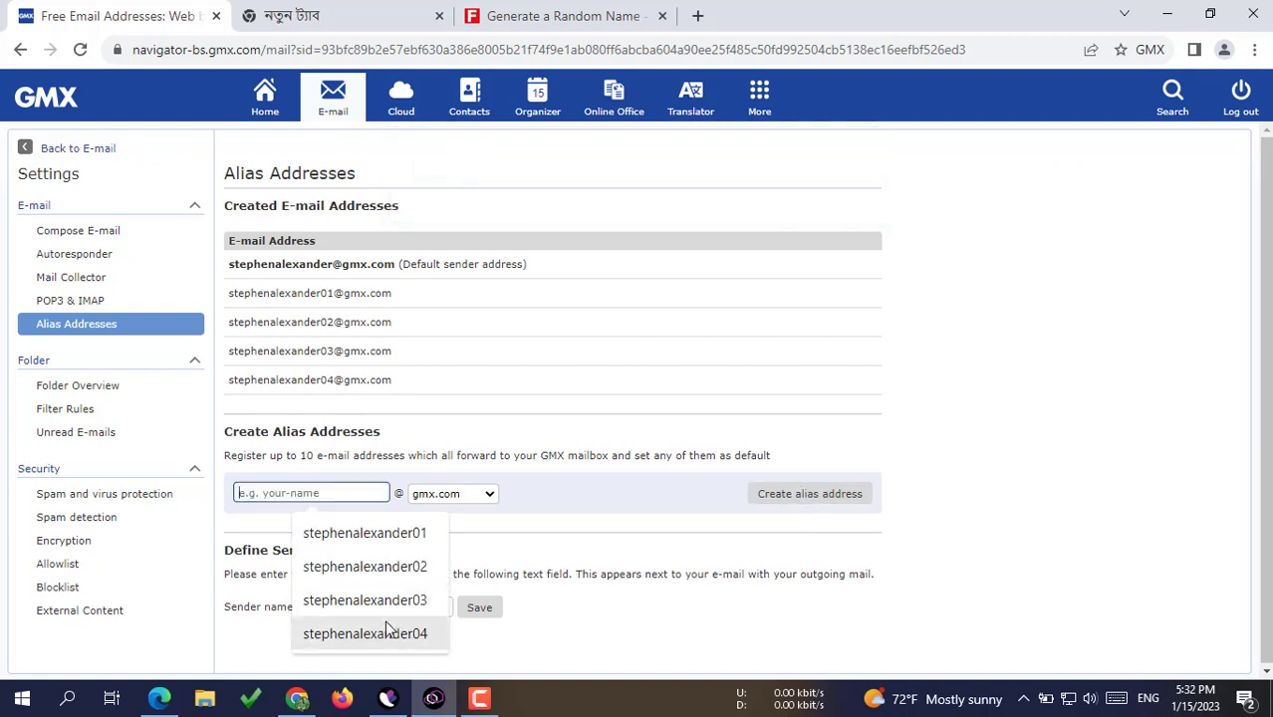
click(359, 636)
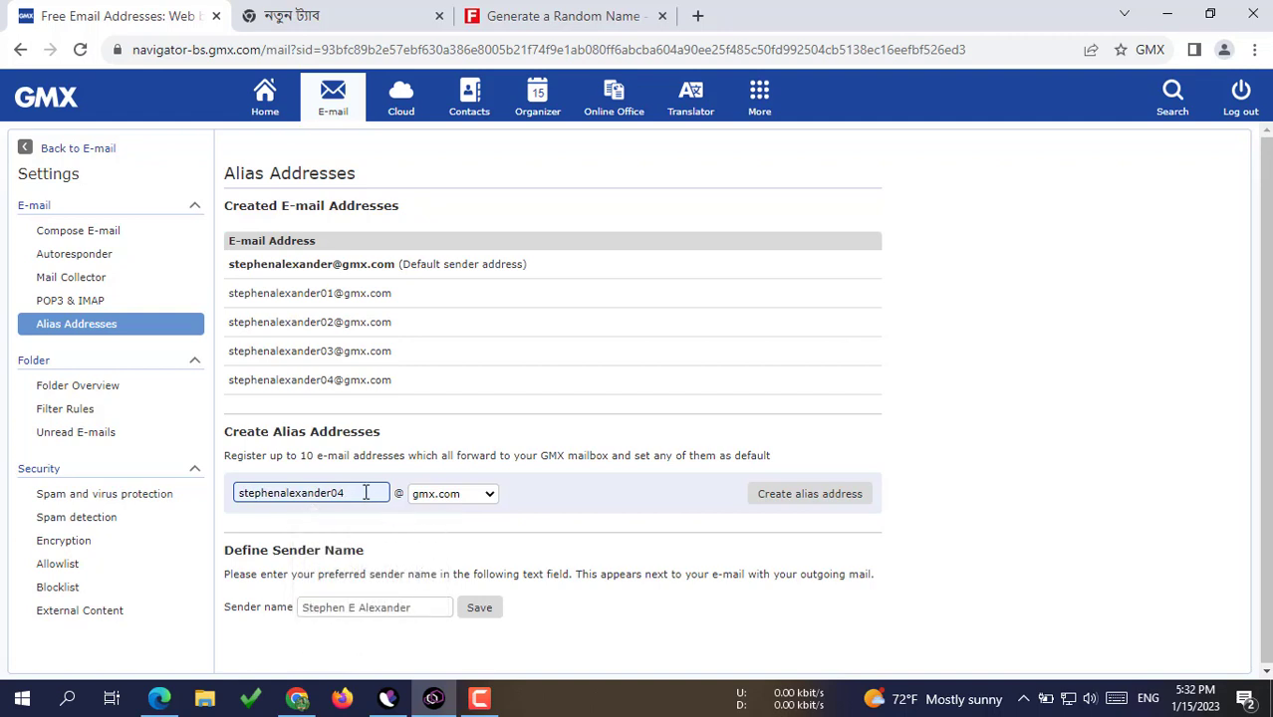
key(BackSpace)
key(BackSpace)
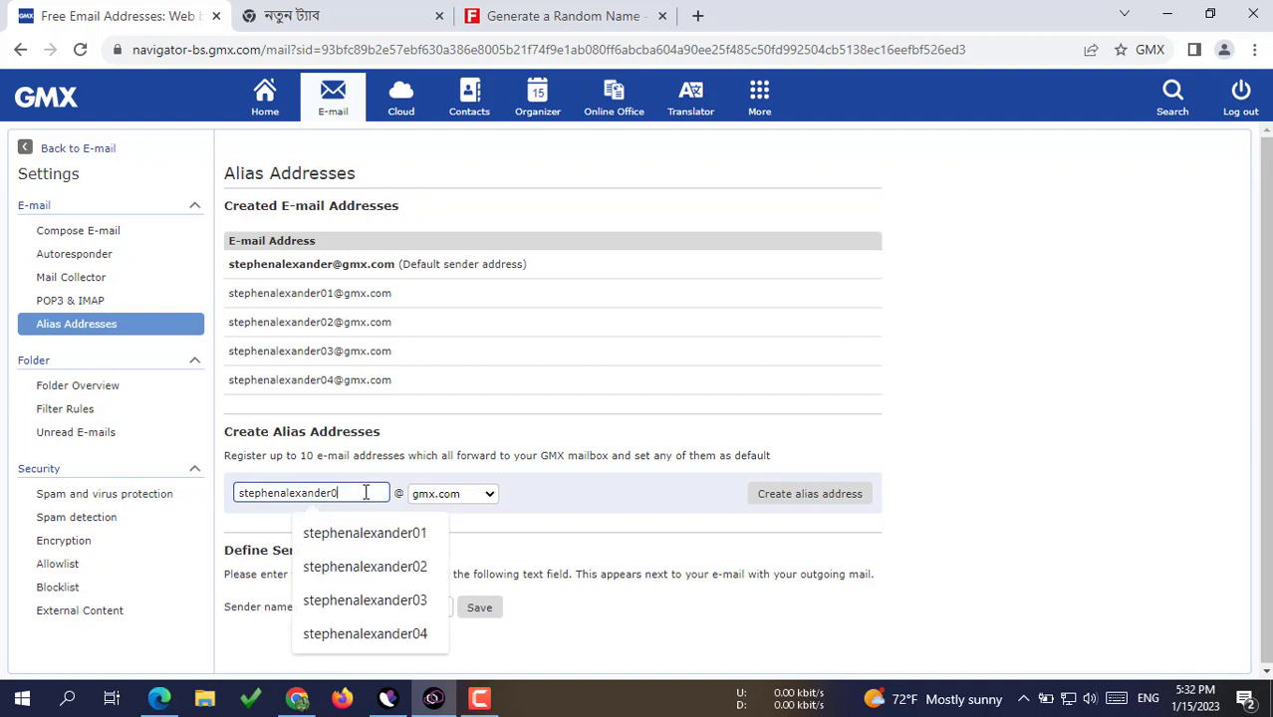
text(05)
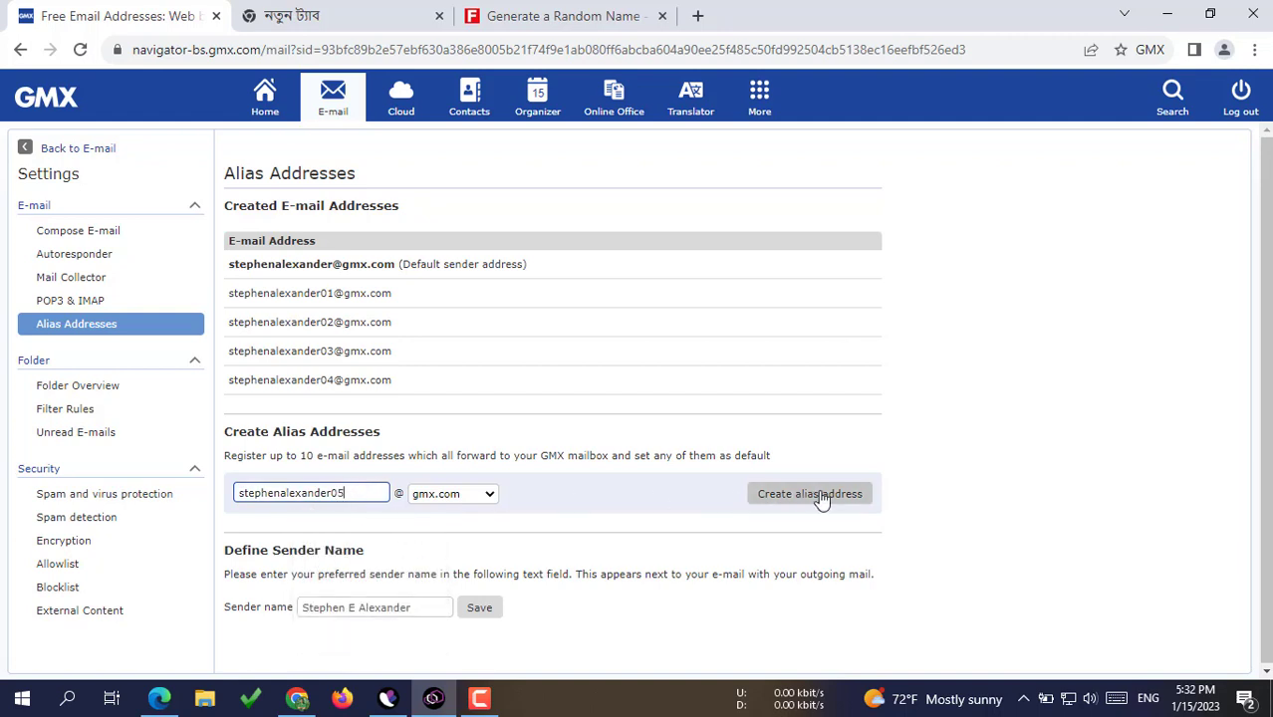
click(819, 493)
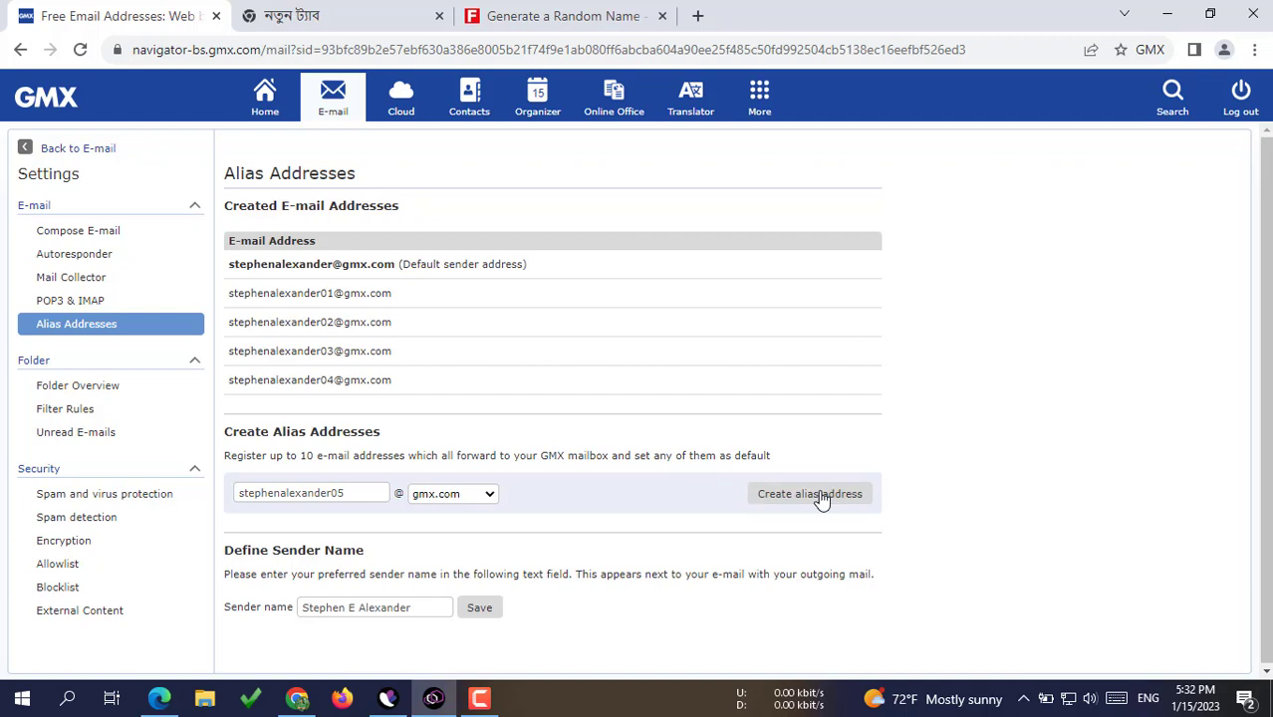
click(356, 522)
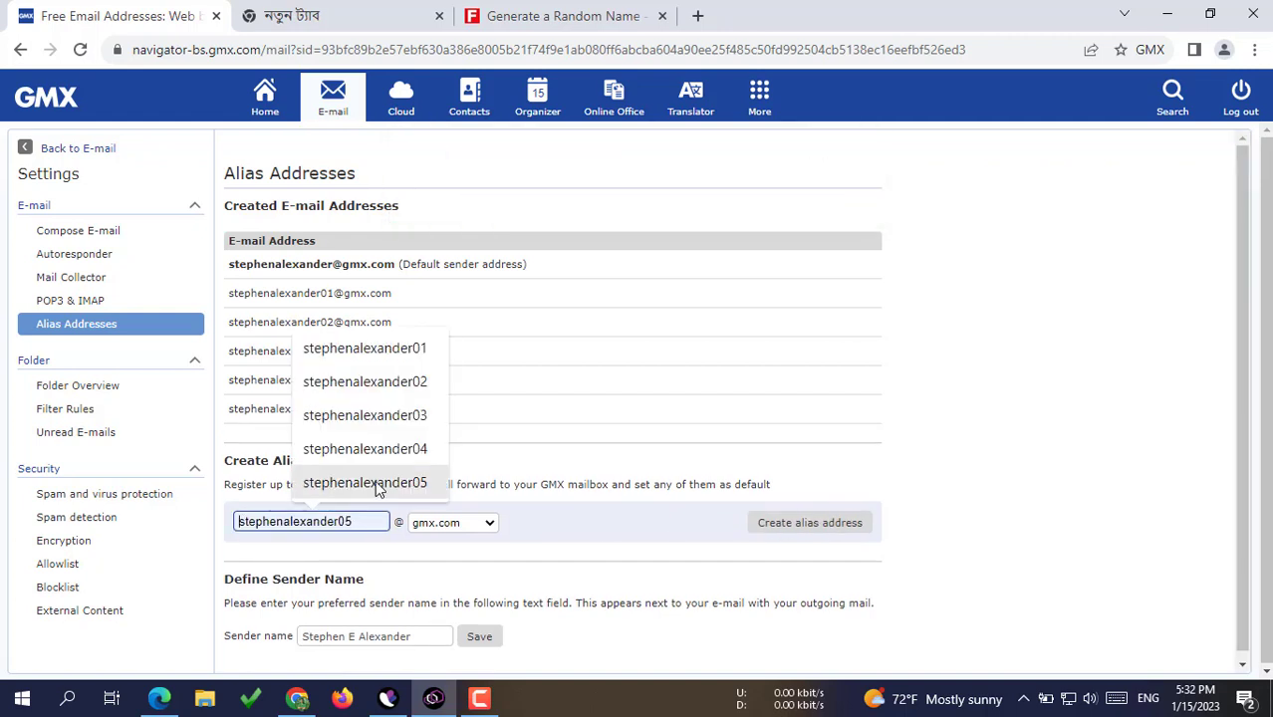
click(375, 482)
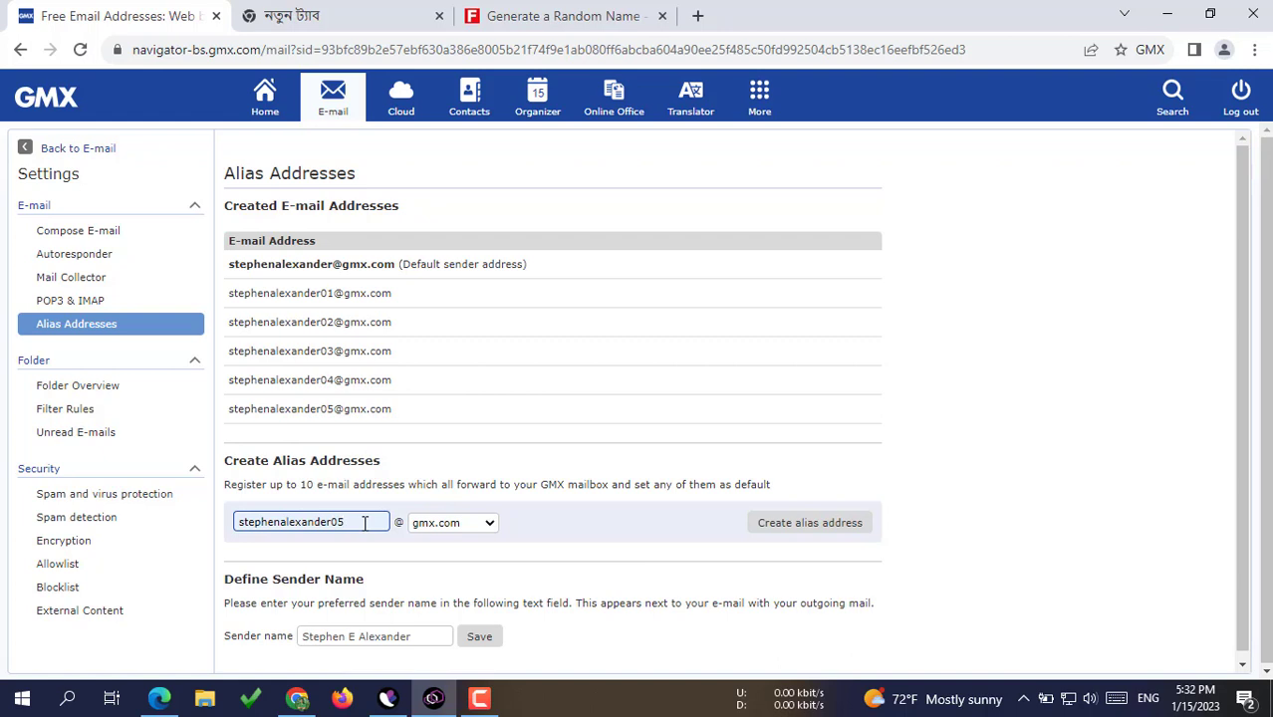
key(BackSpace)
text(6)
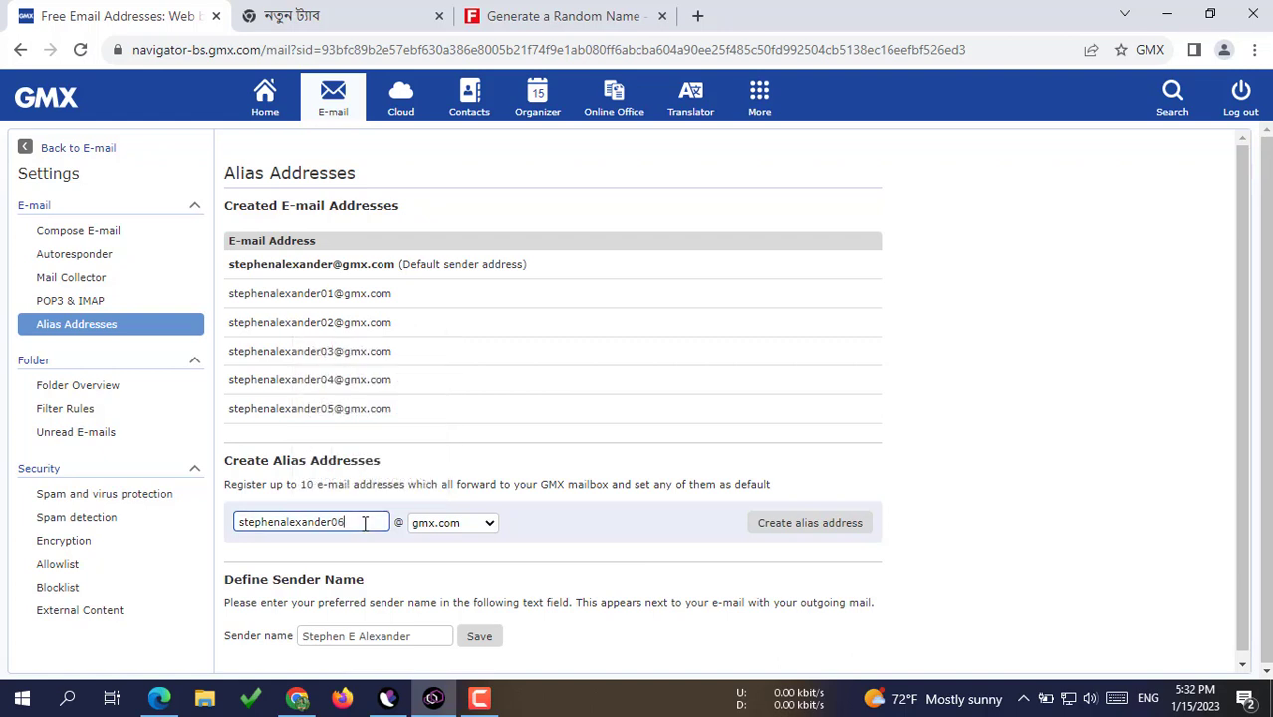
click(810, 535)
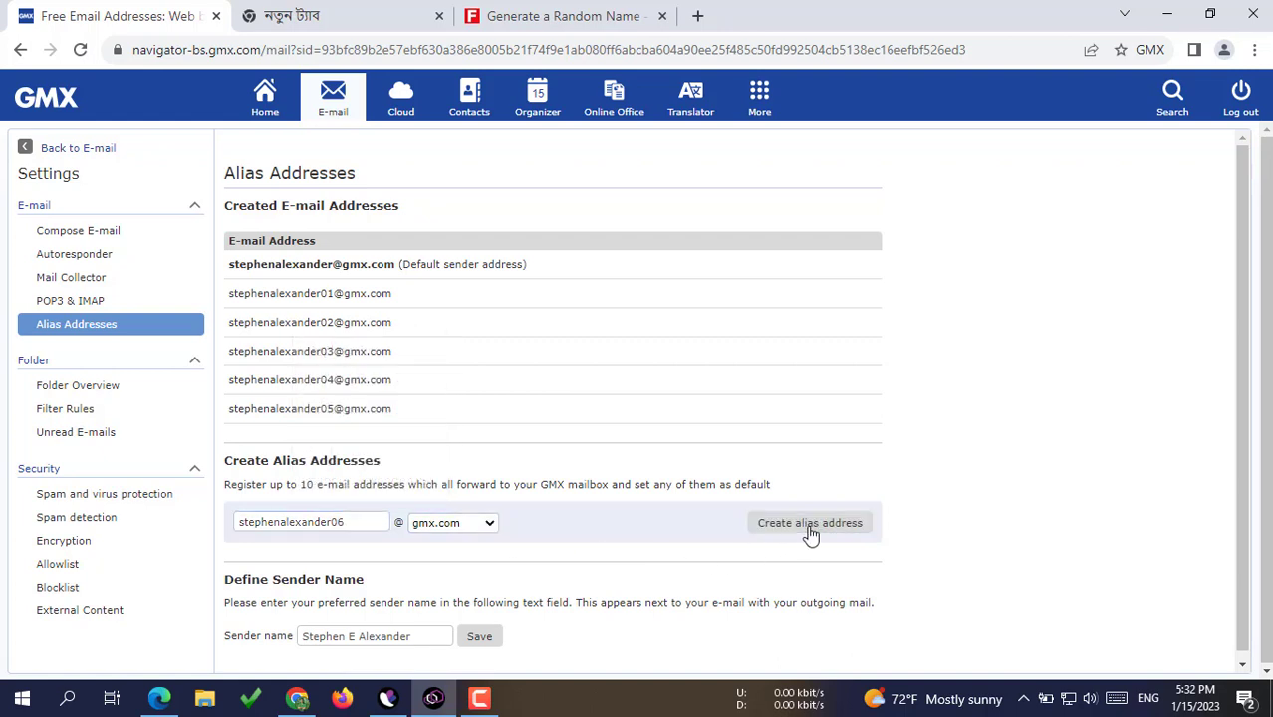
Step: Create aliases numbered 07 and 08 by renumbering the previous alias
click(344, 548)
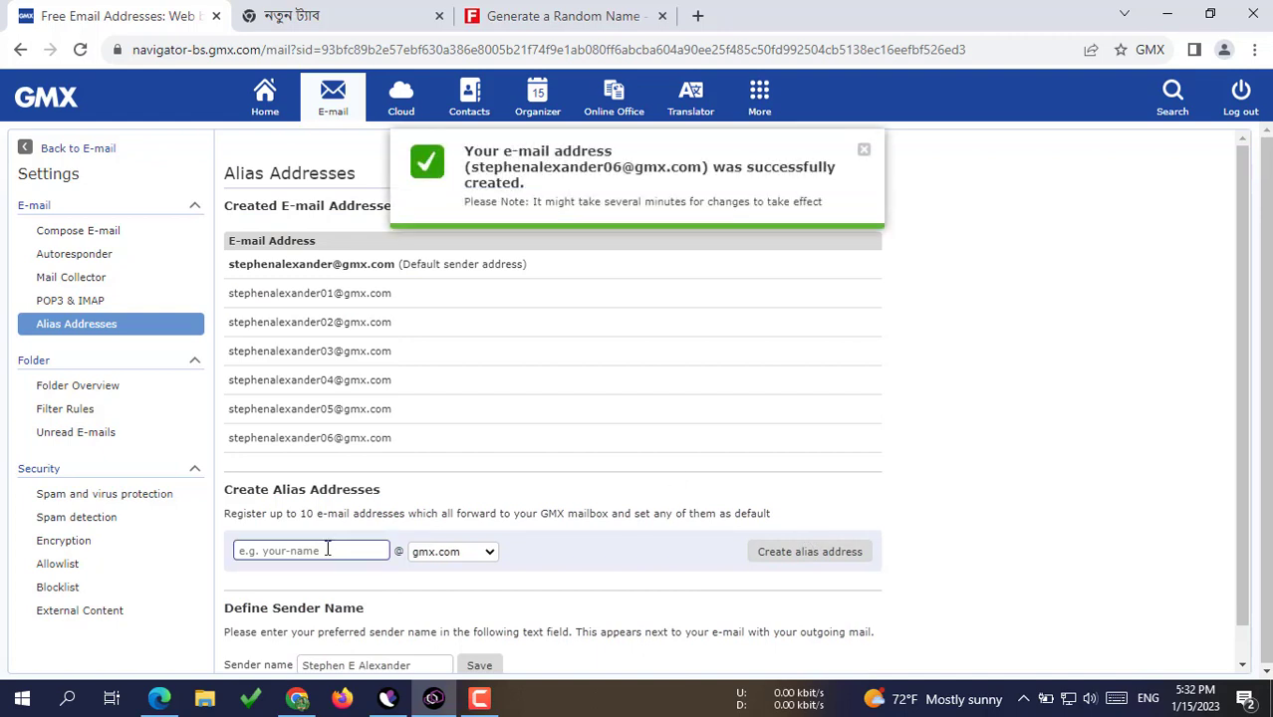
click(321, 555)
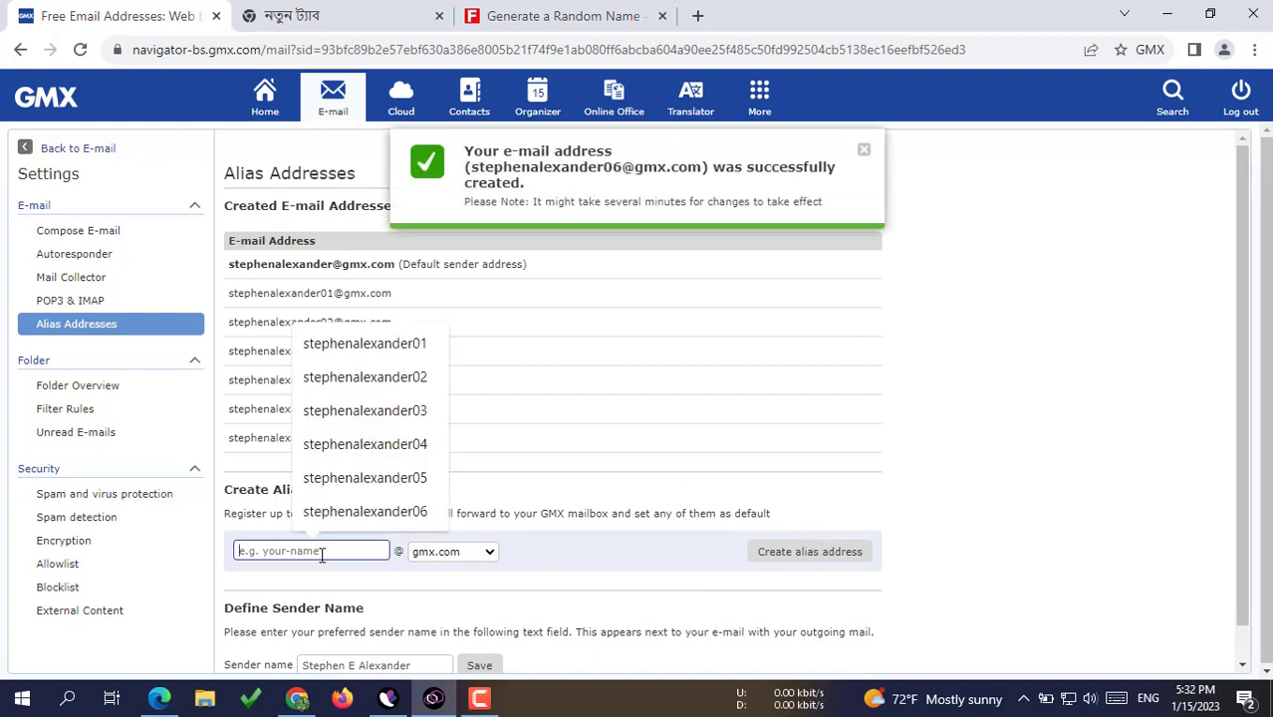
click(365, 512)
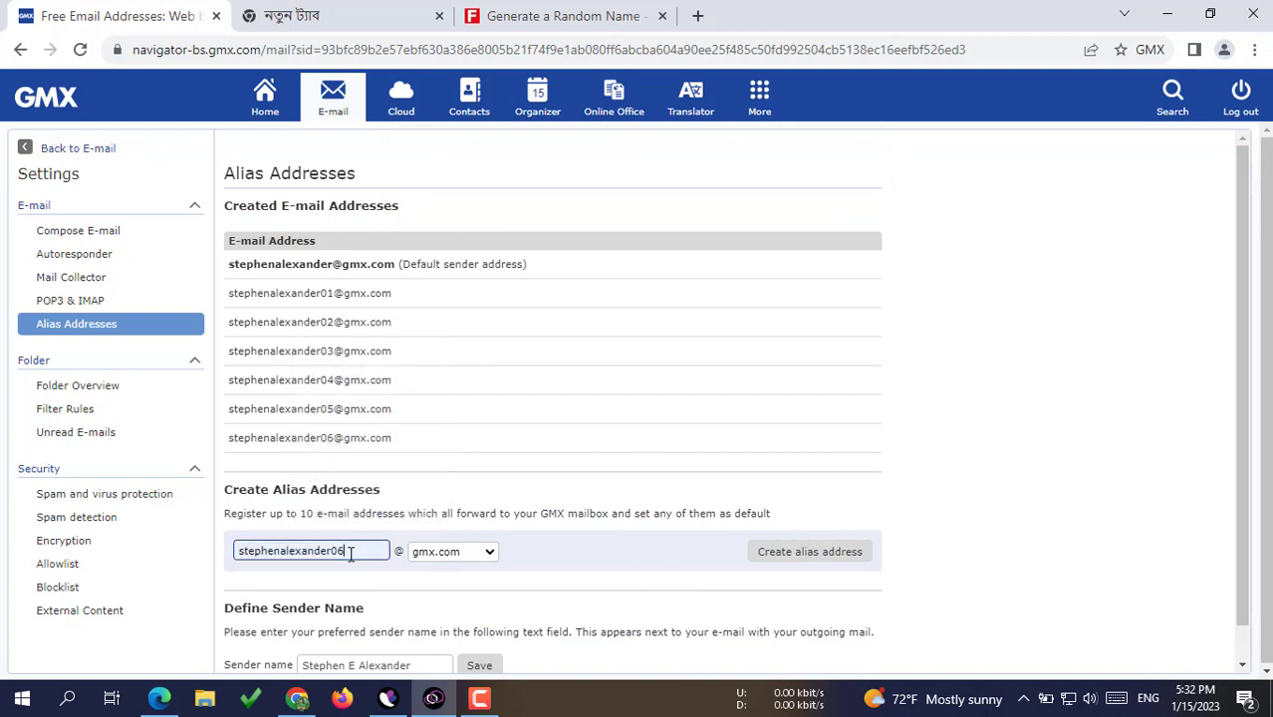
key(BackSpace)
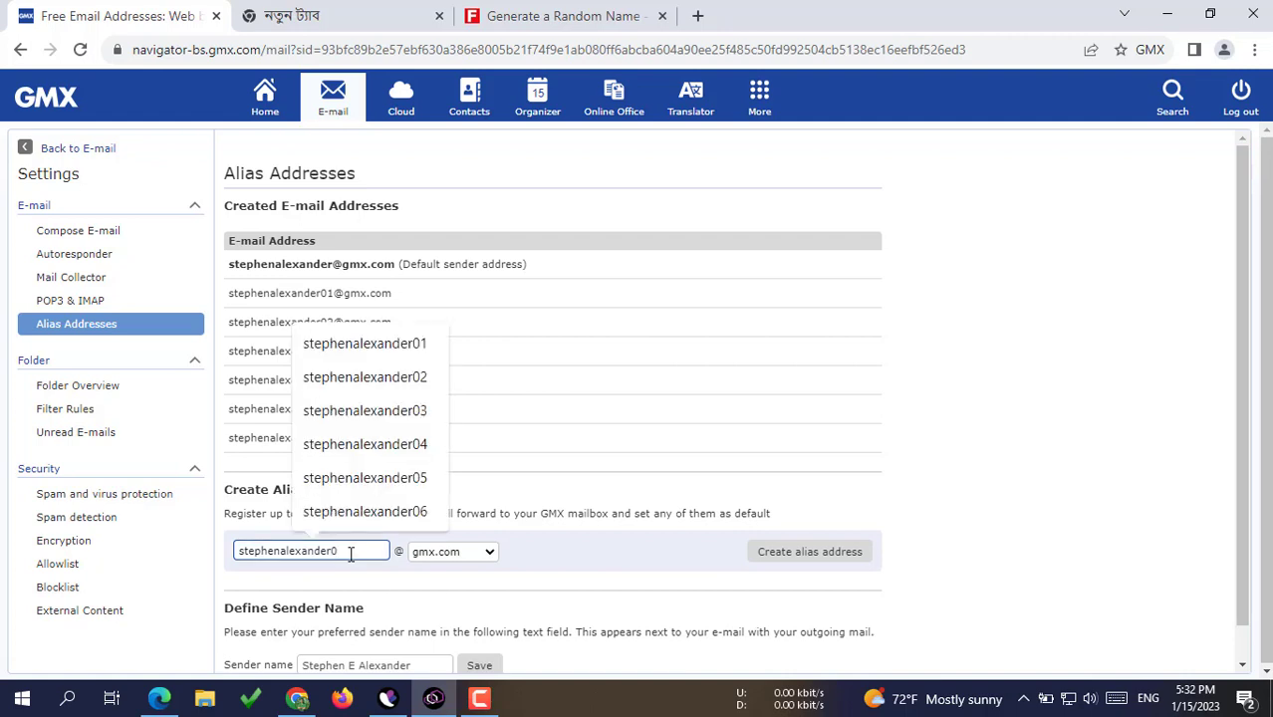
text(7)
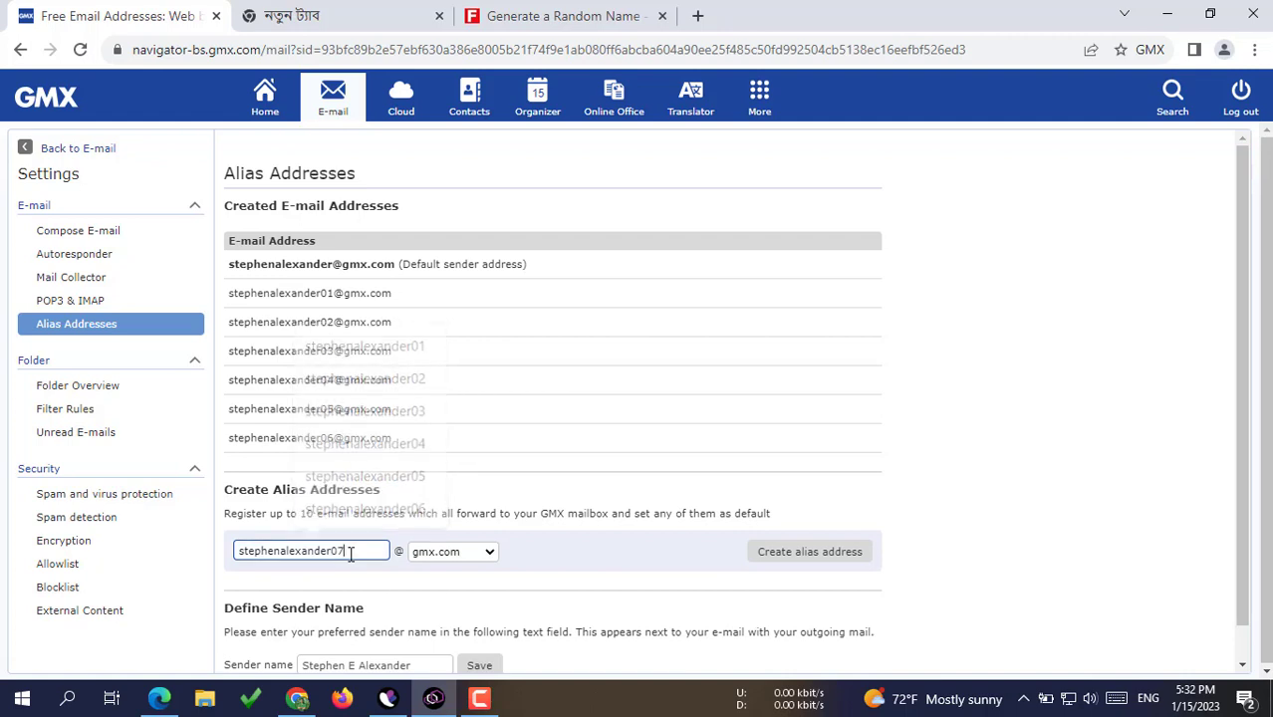
click(781, 554)
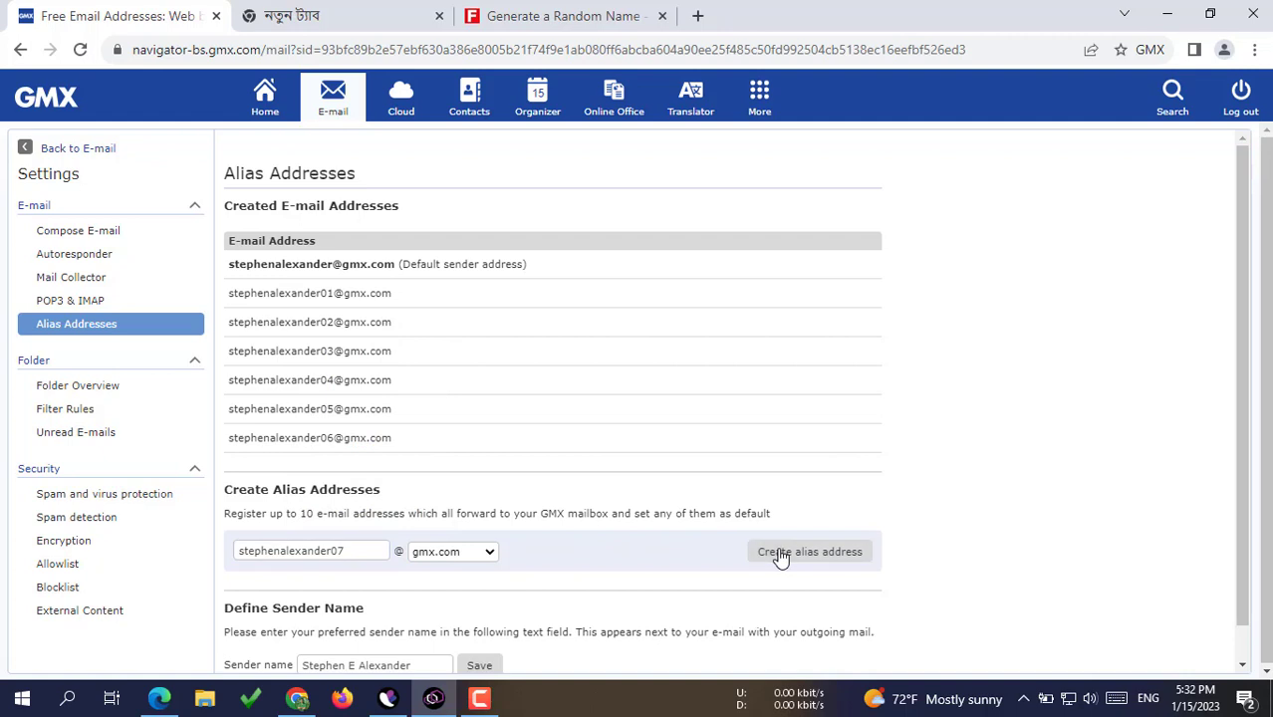
click(339, 581)
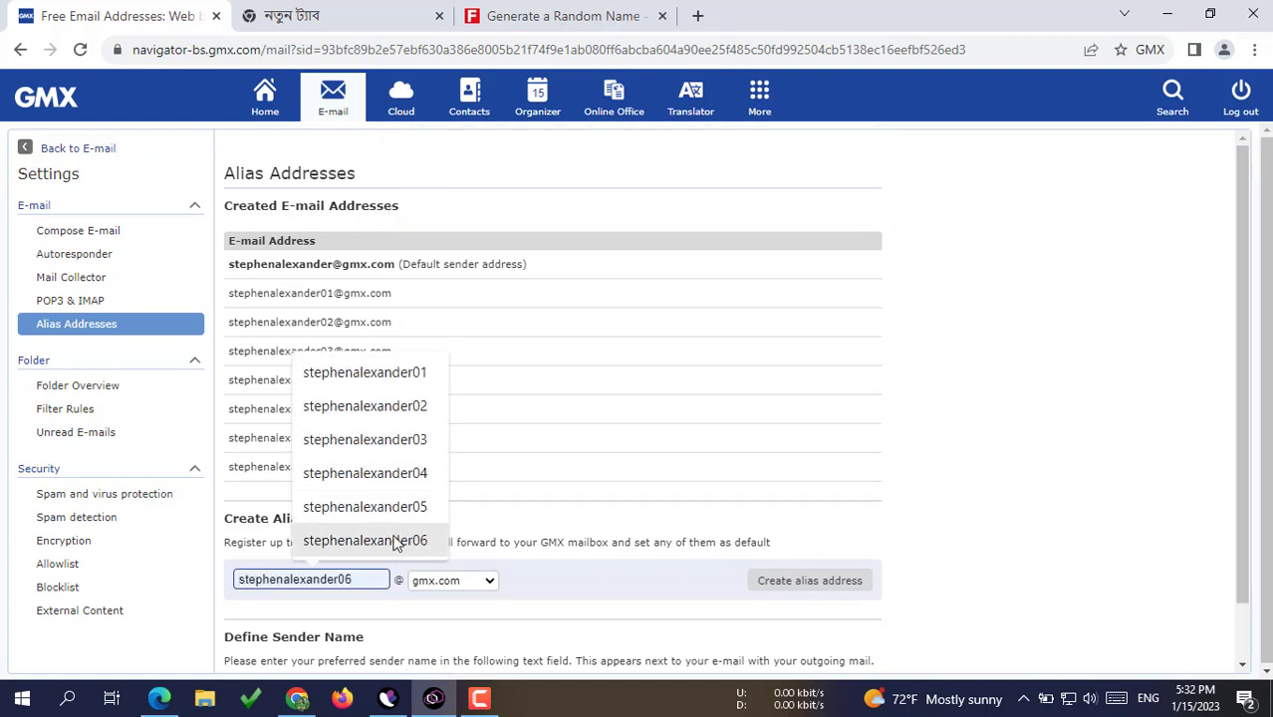
click(368, 543)
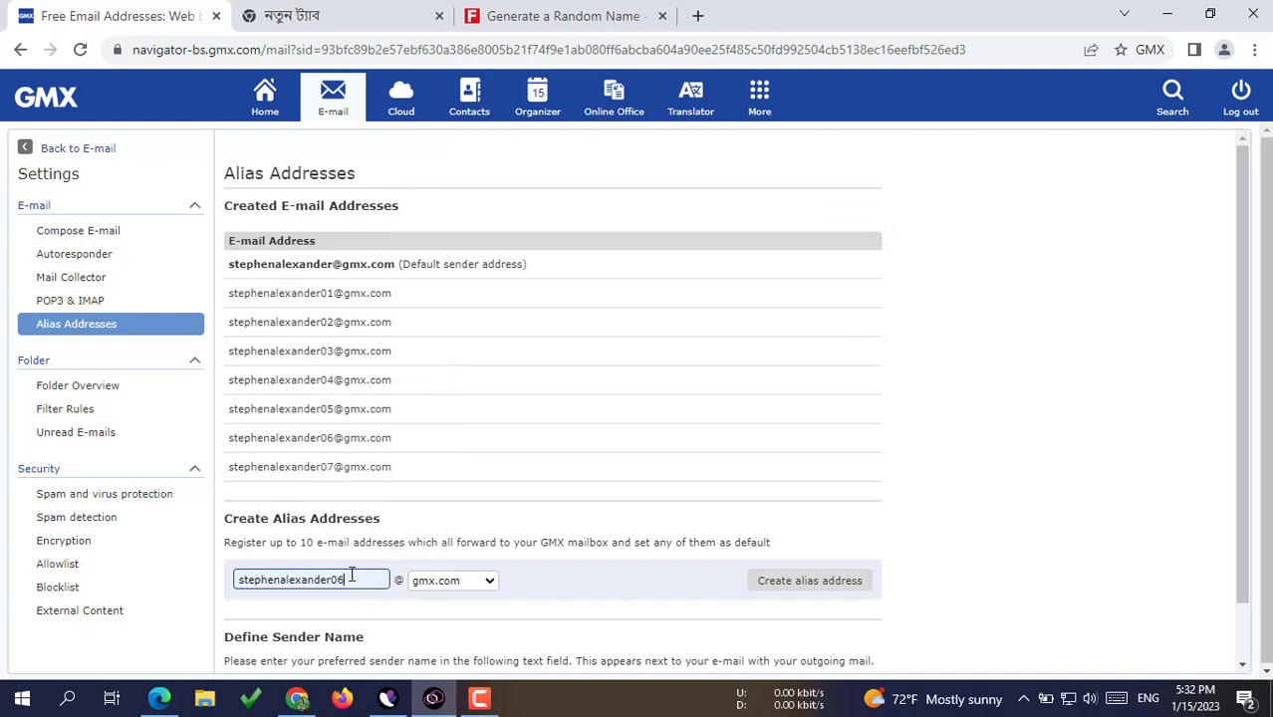
key(BackSpace)
text(8)
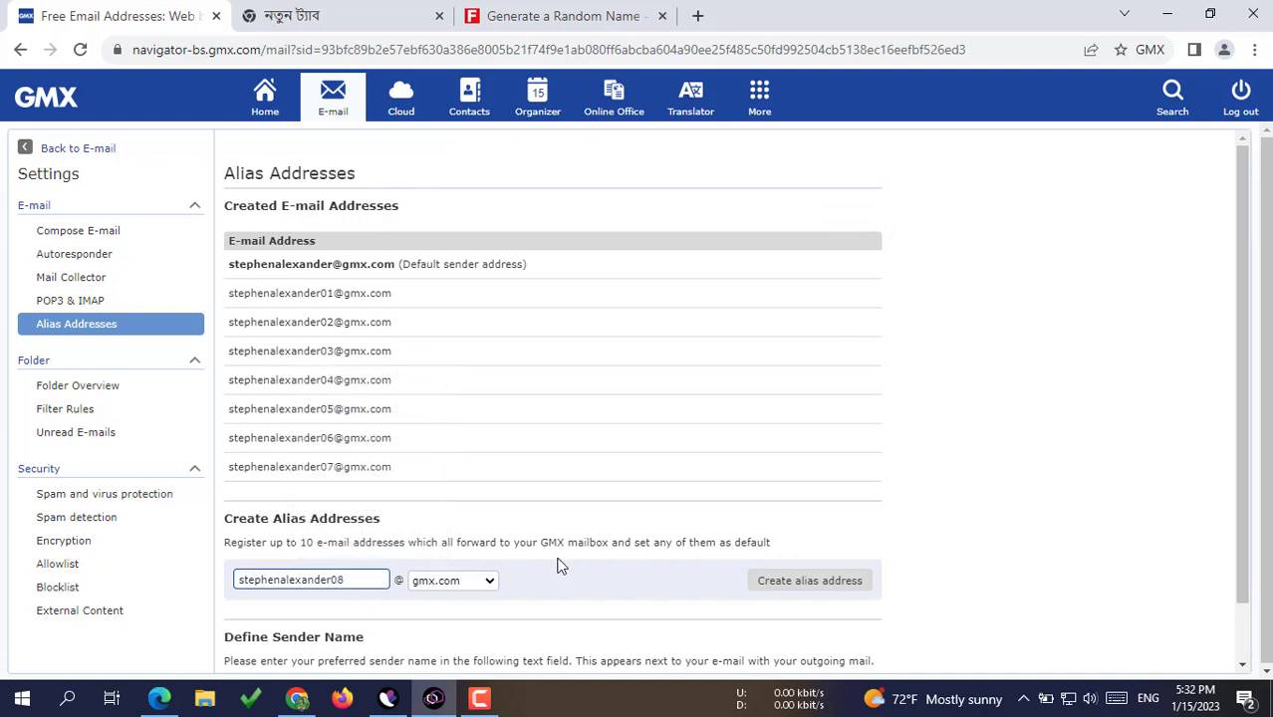
click(789, 582)
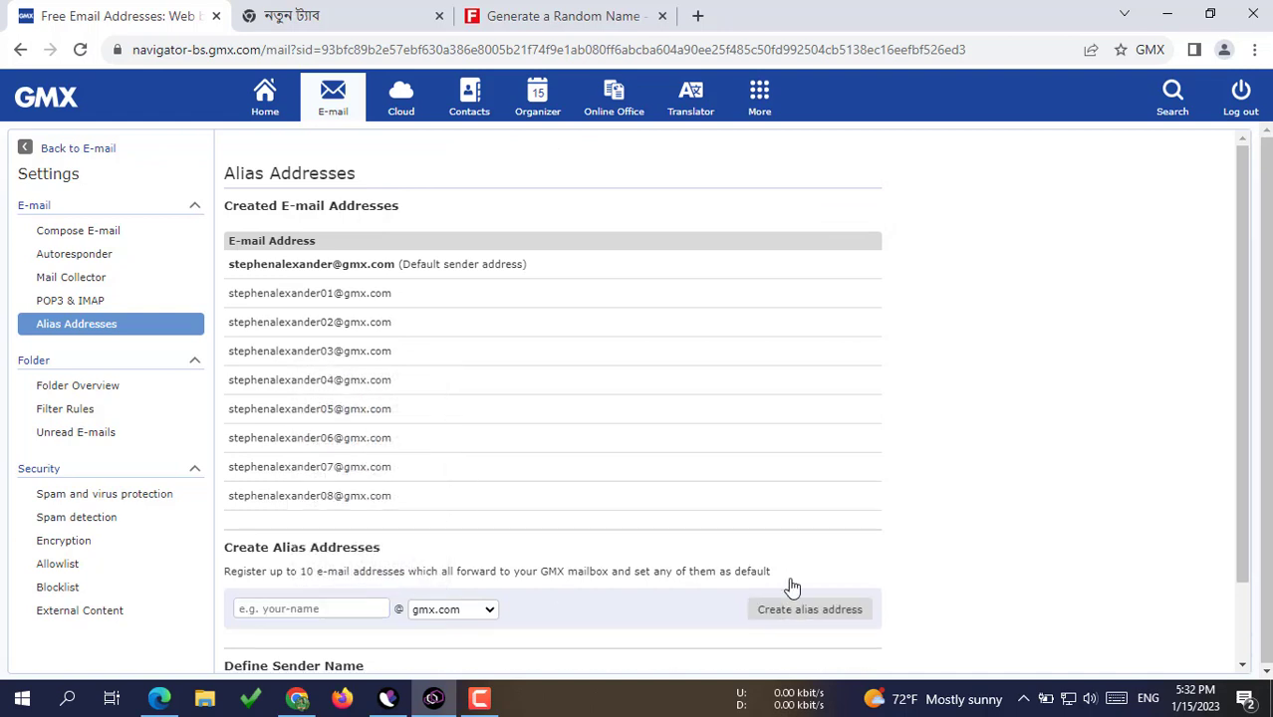
Step: Create the final alias, numbered 09
click(319, 609)
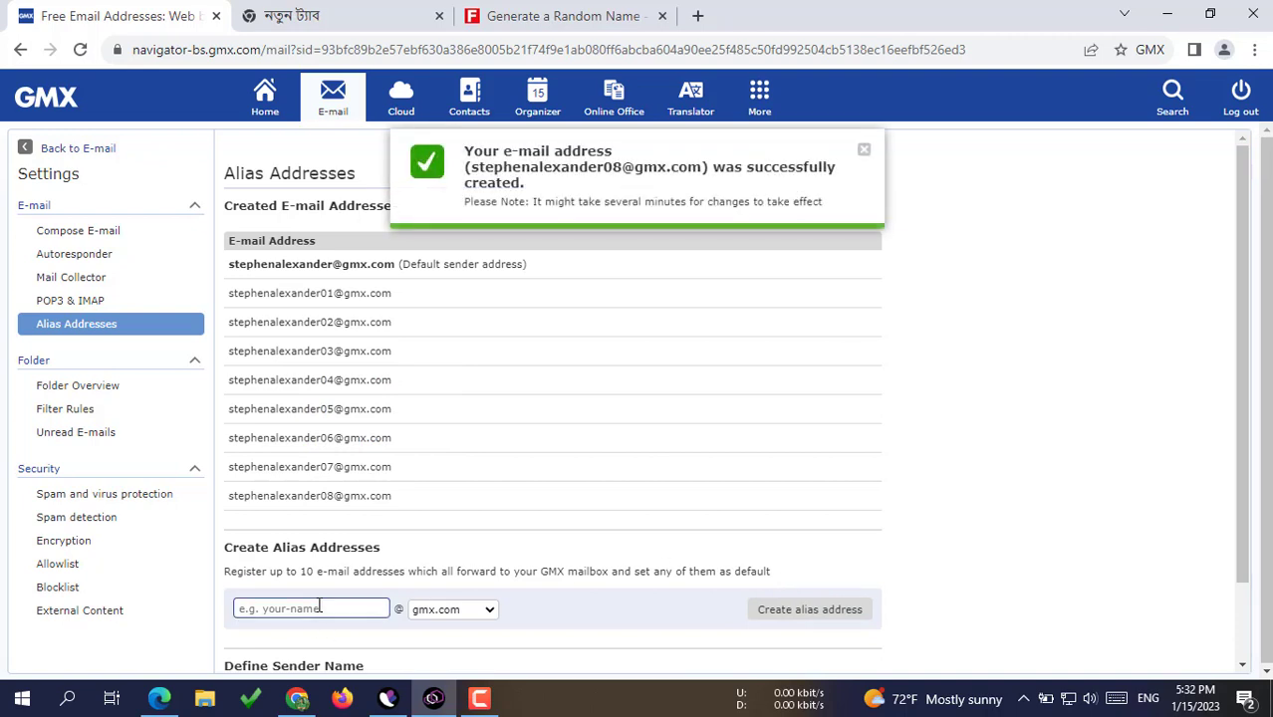
click(385, 570)
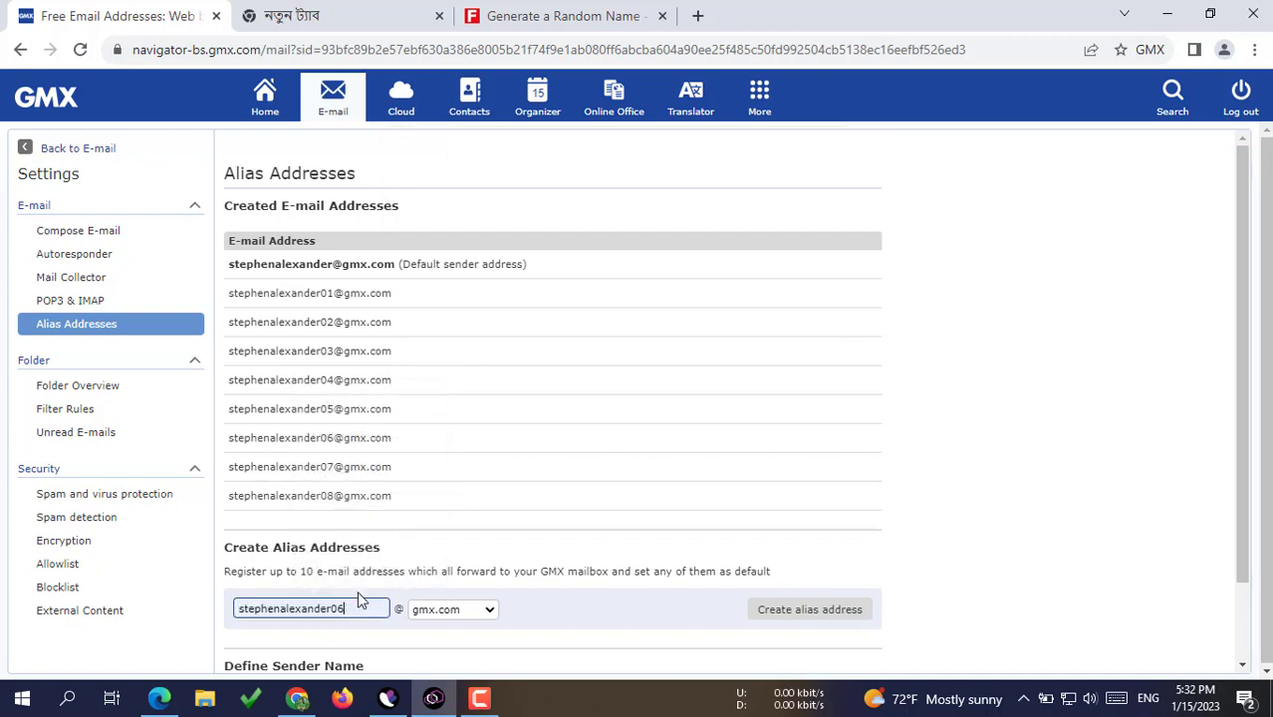
key(BackSpace)
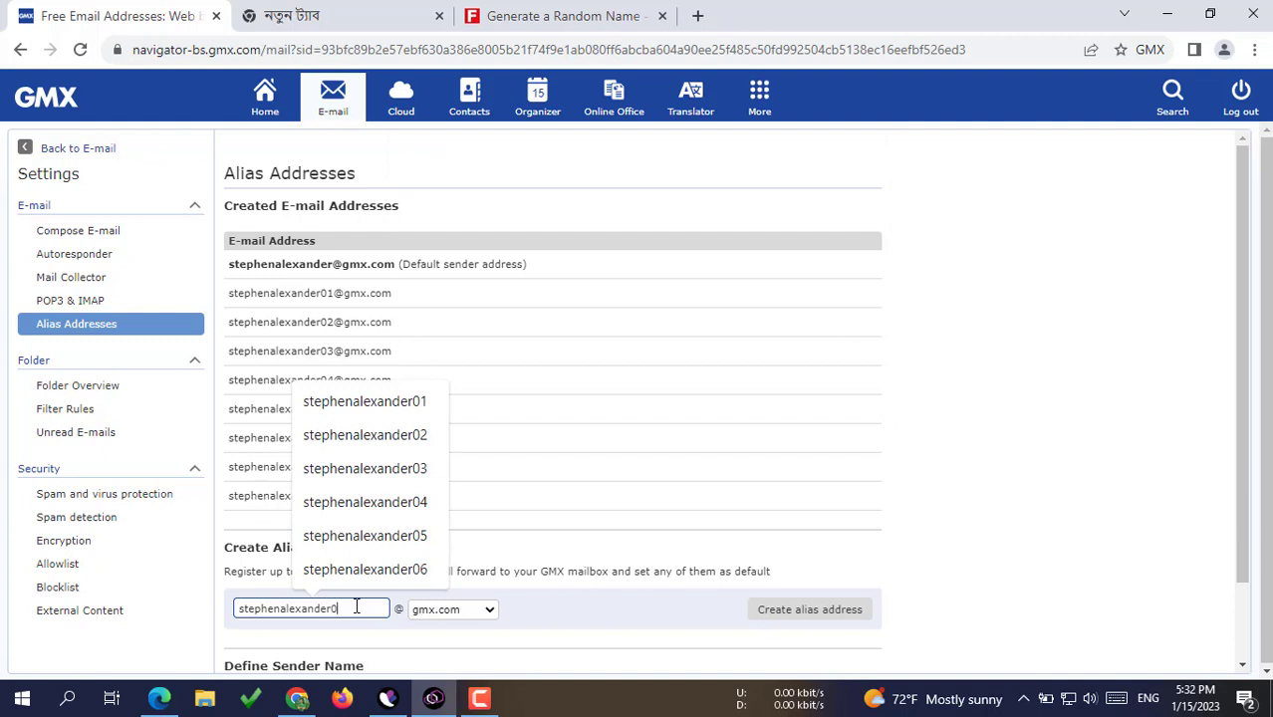
text(9)
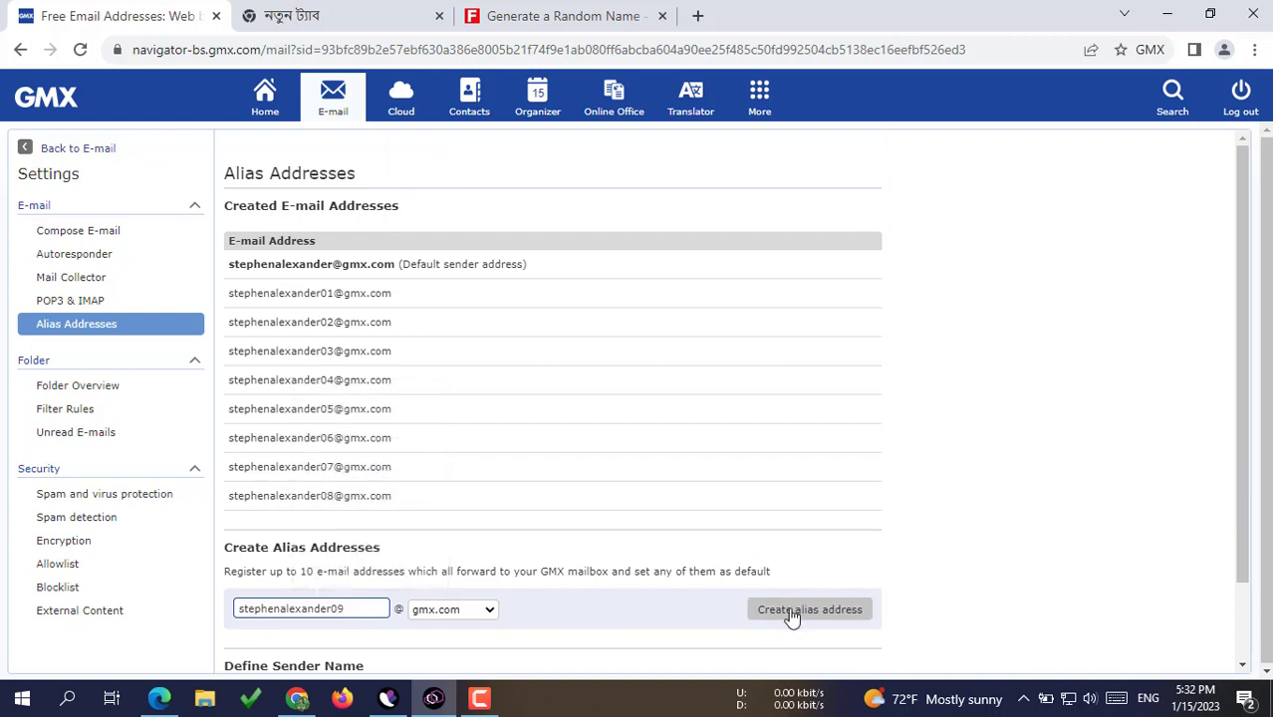
click(792, 617)
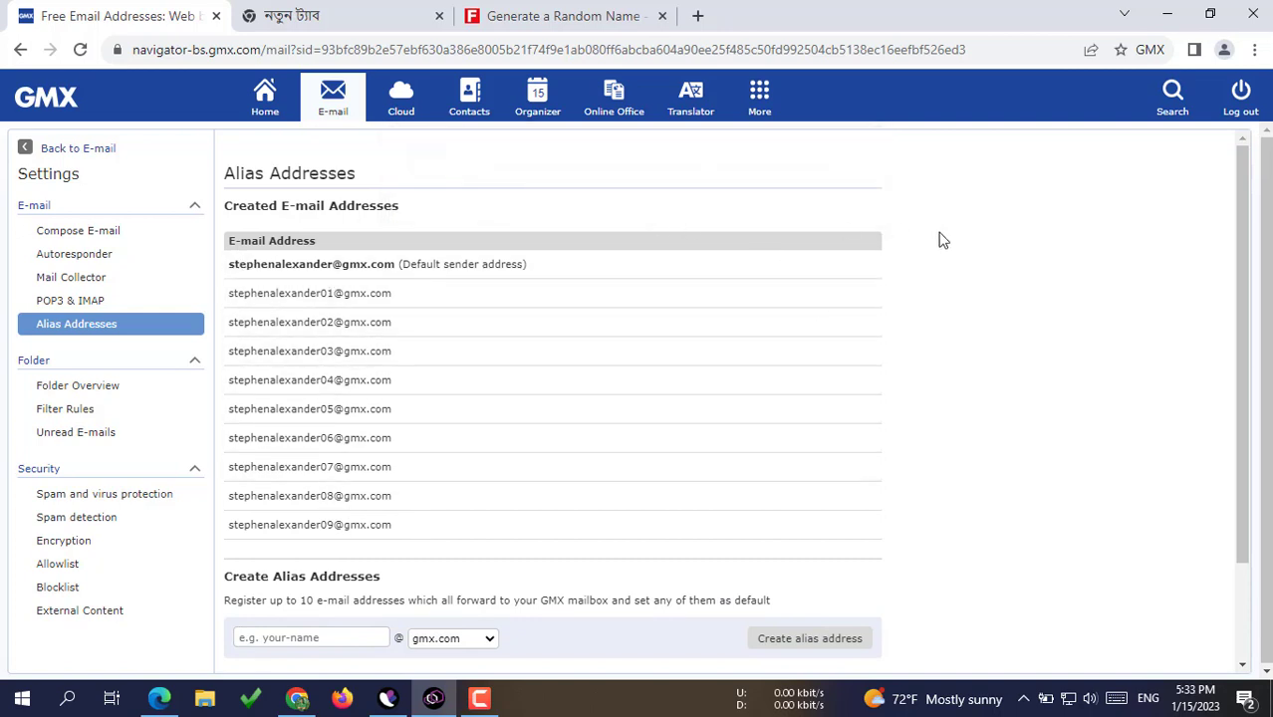
Step: Navigate from the GMX home page through Alias Address to the Filter Rules settings
scroll(942, 240, down, 2)
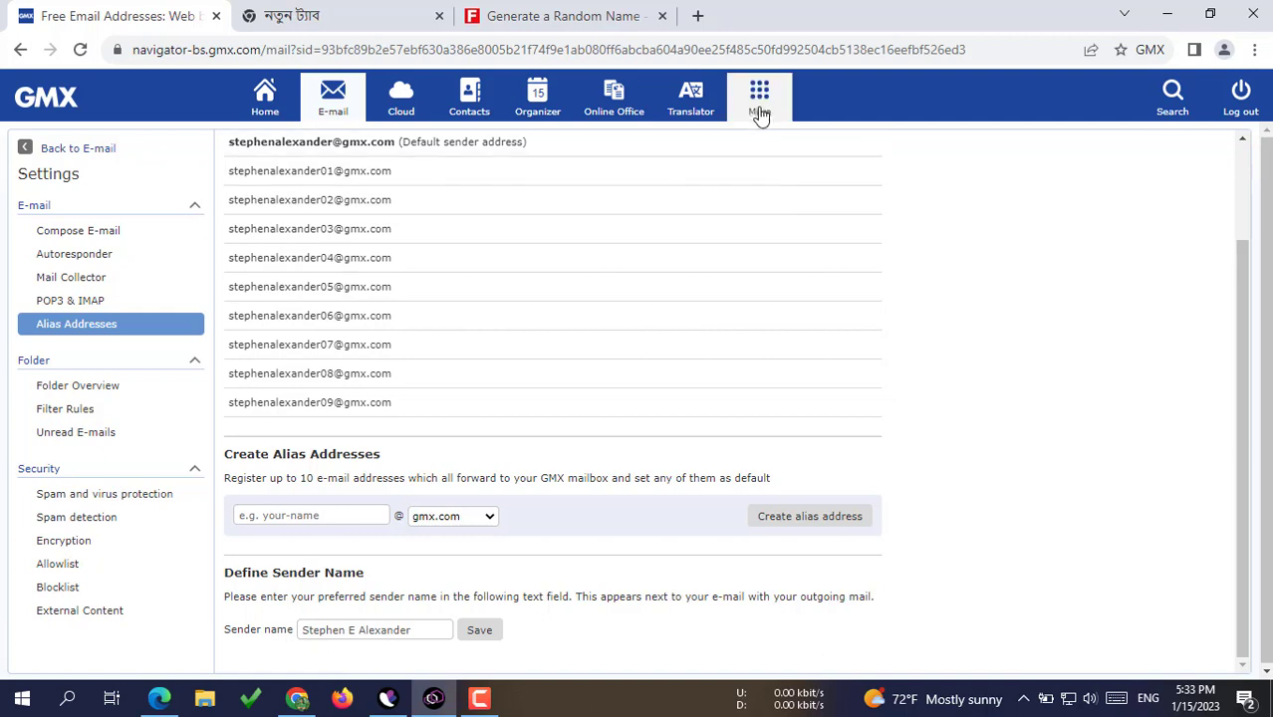
click(264, 104)
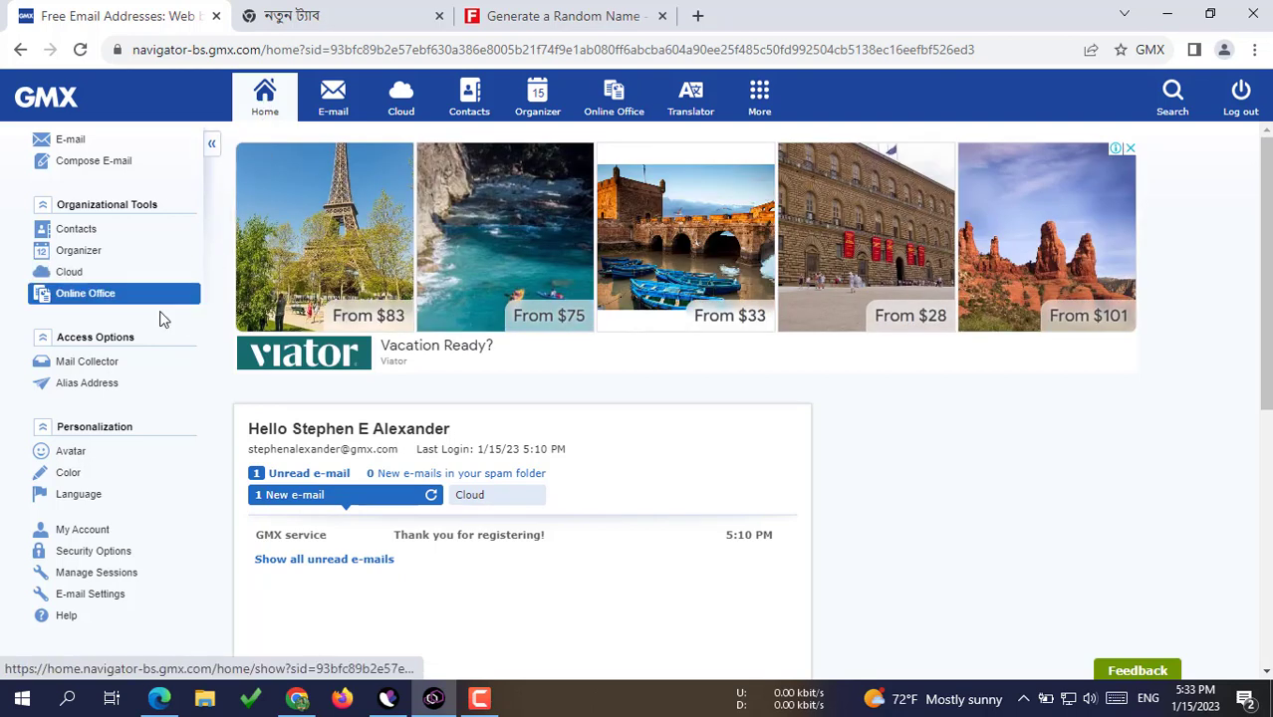
click(66, 386)
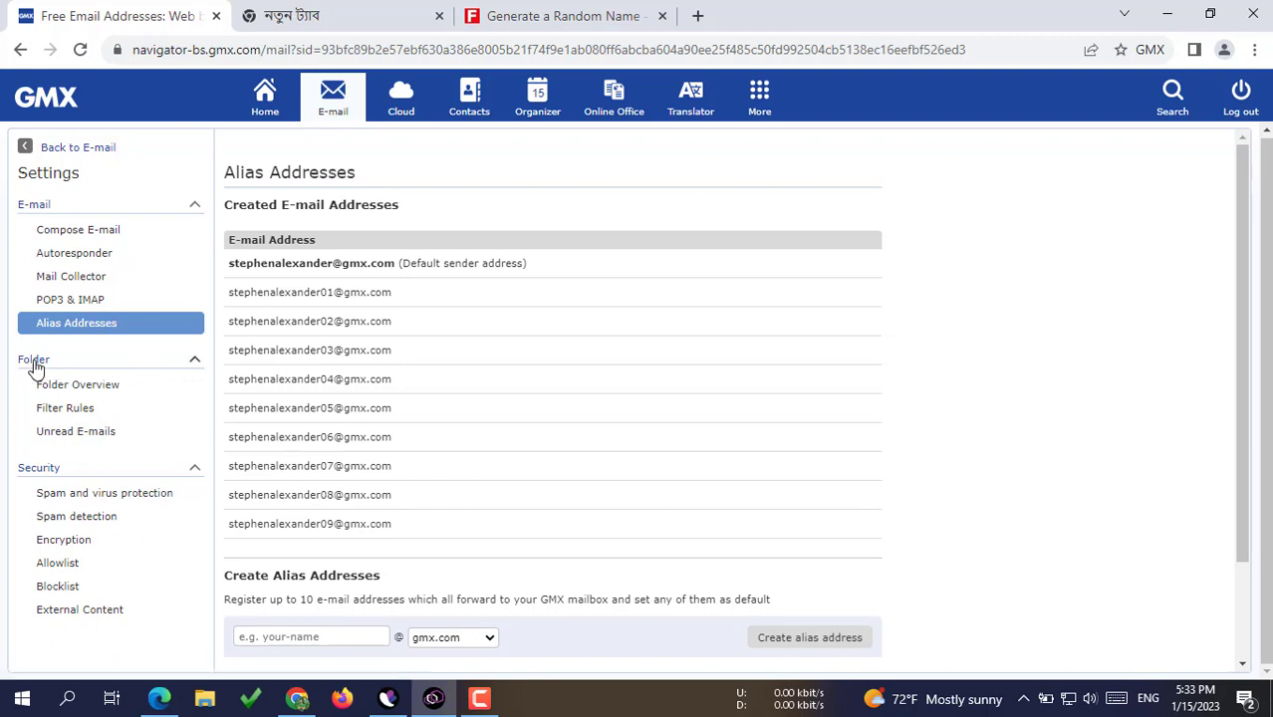
click(76, 416)
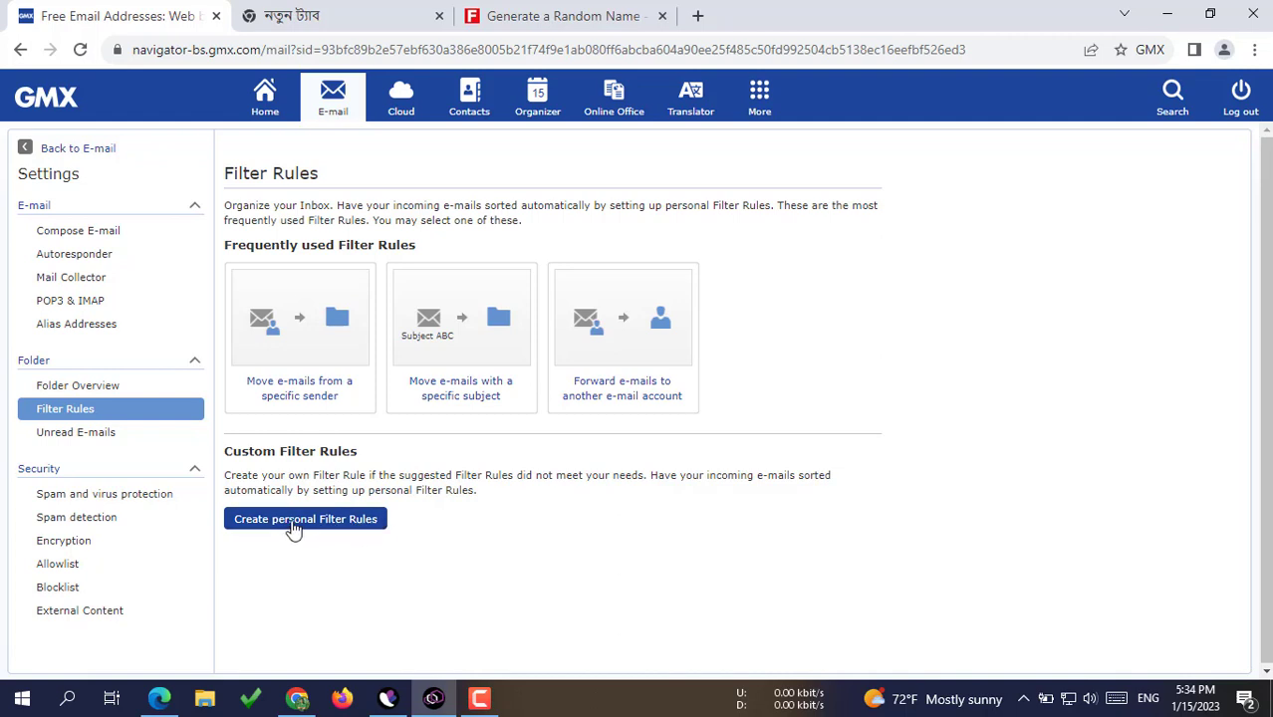
Step: Start a personal filter rule with the condition Recipient 'is'
click(294, 521)
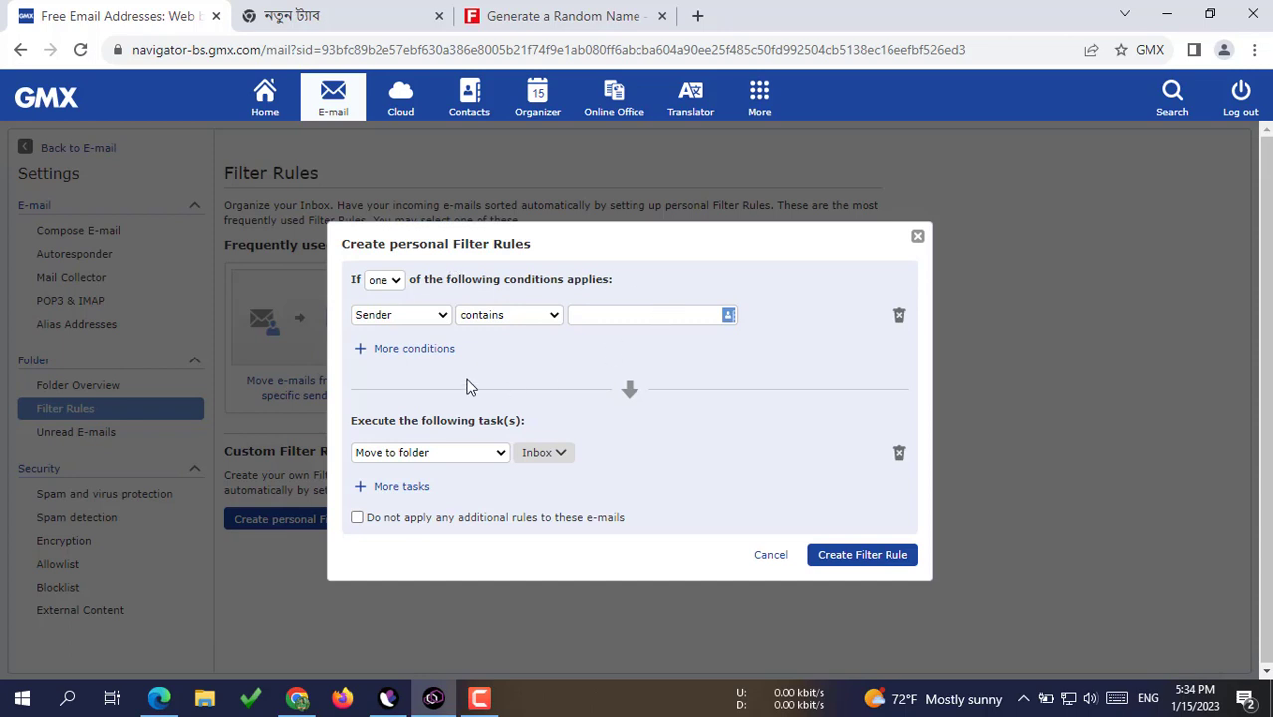
click(446, 321)
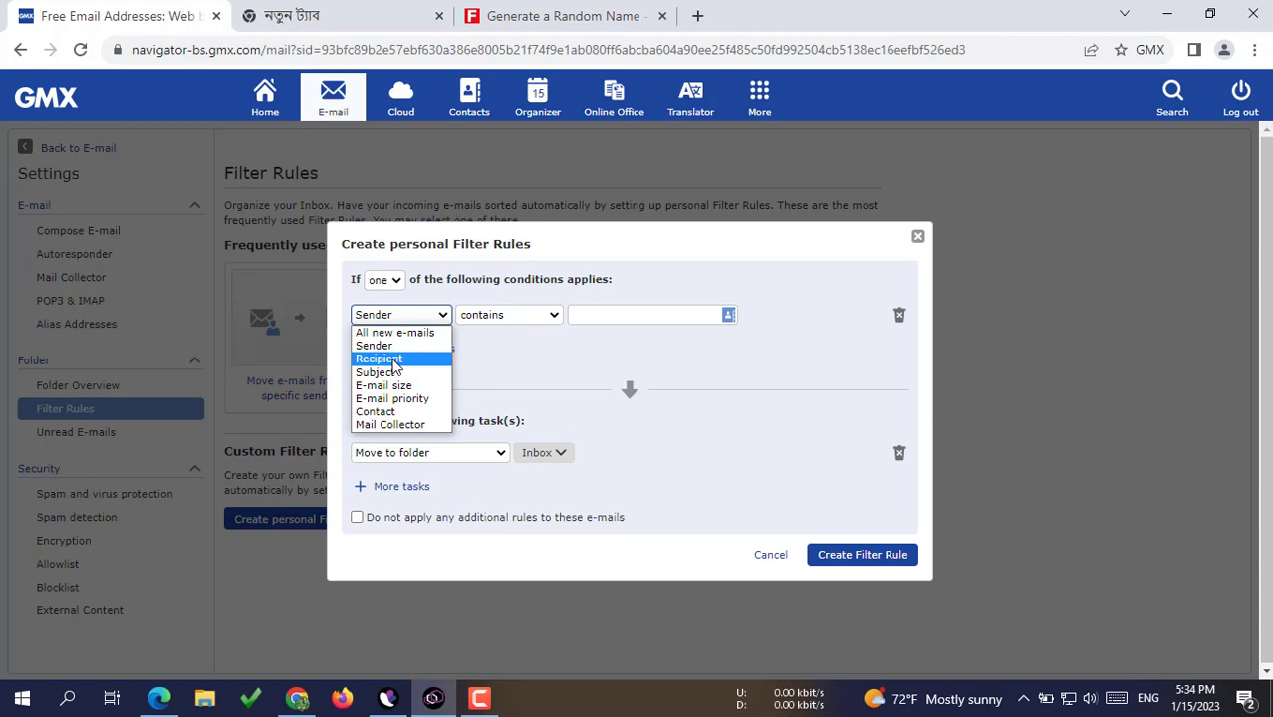
click(395, 360)
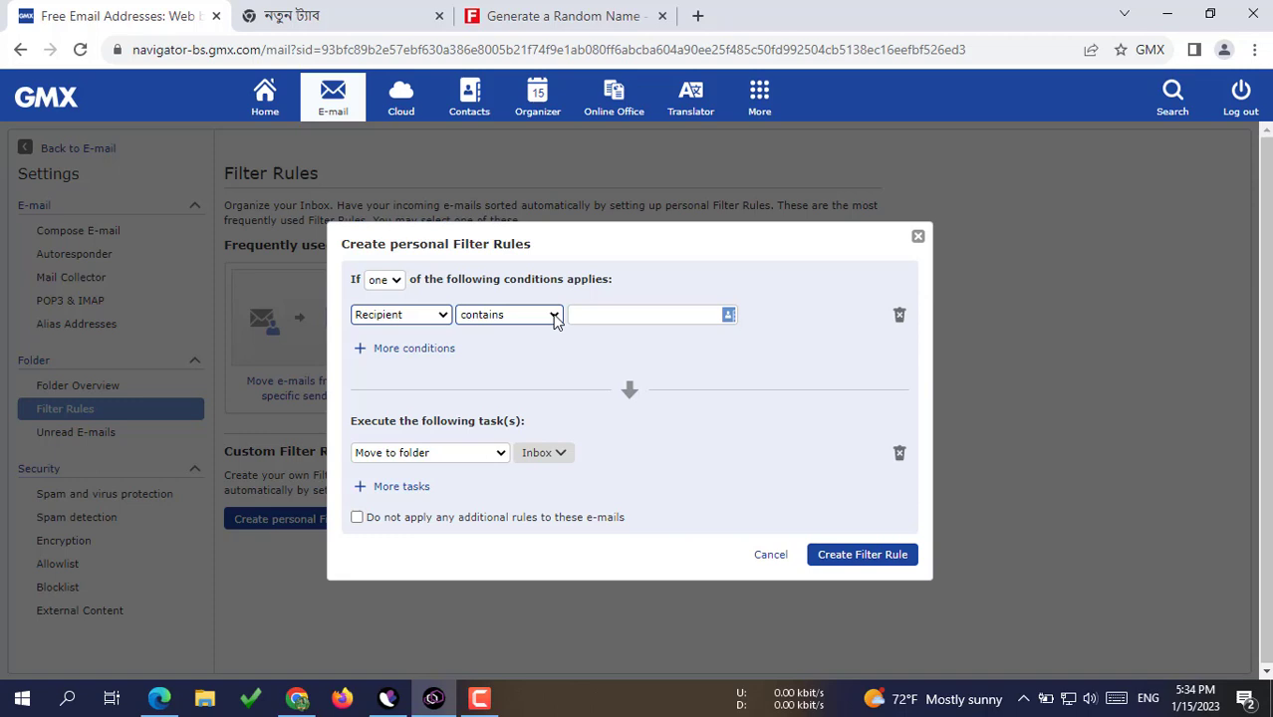
click(554, 317)
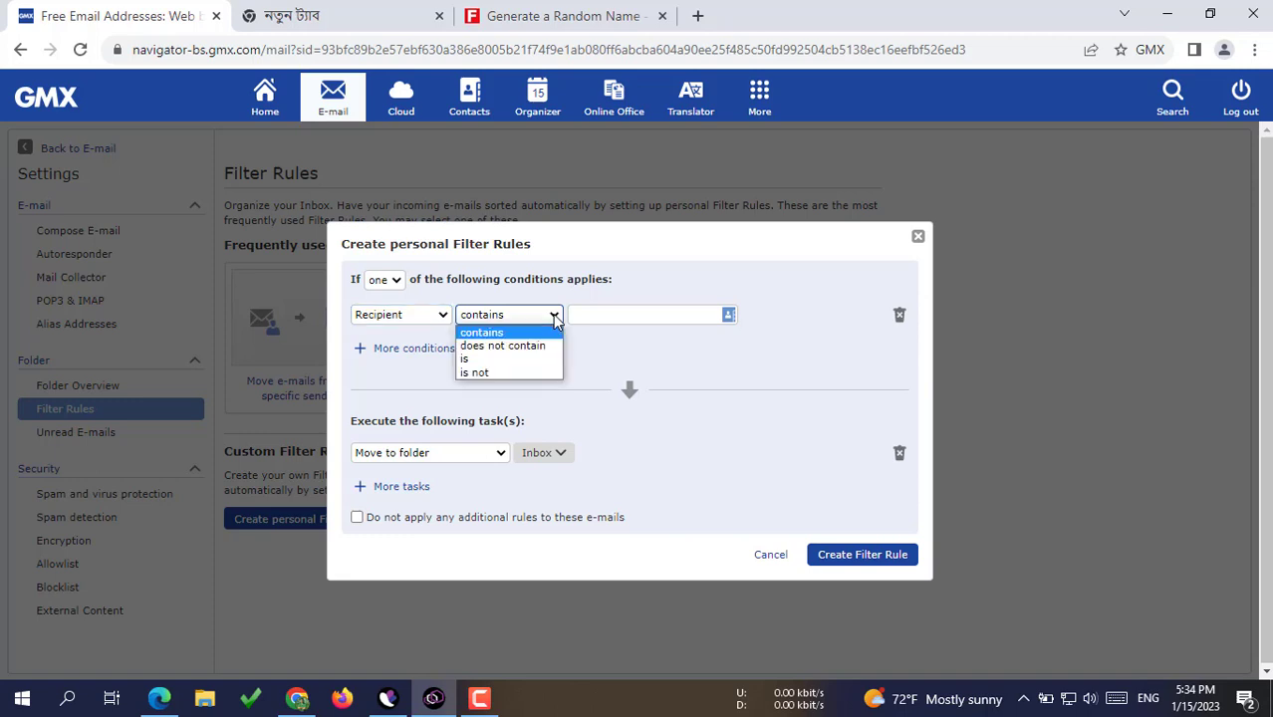
click(473, 361)
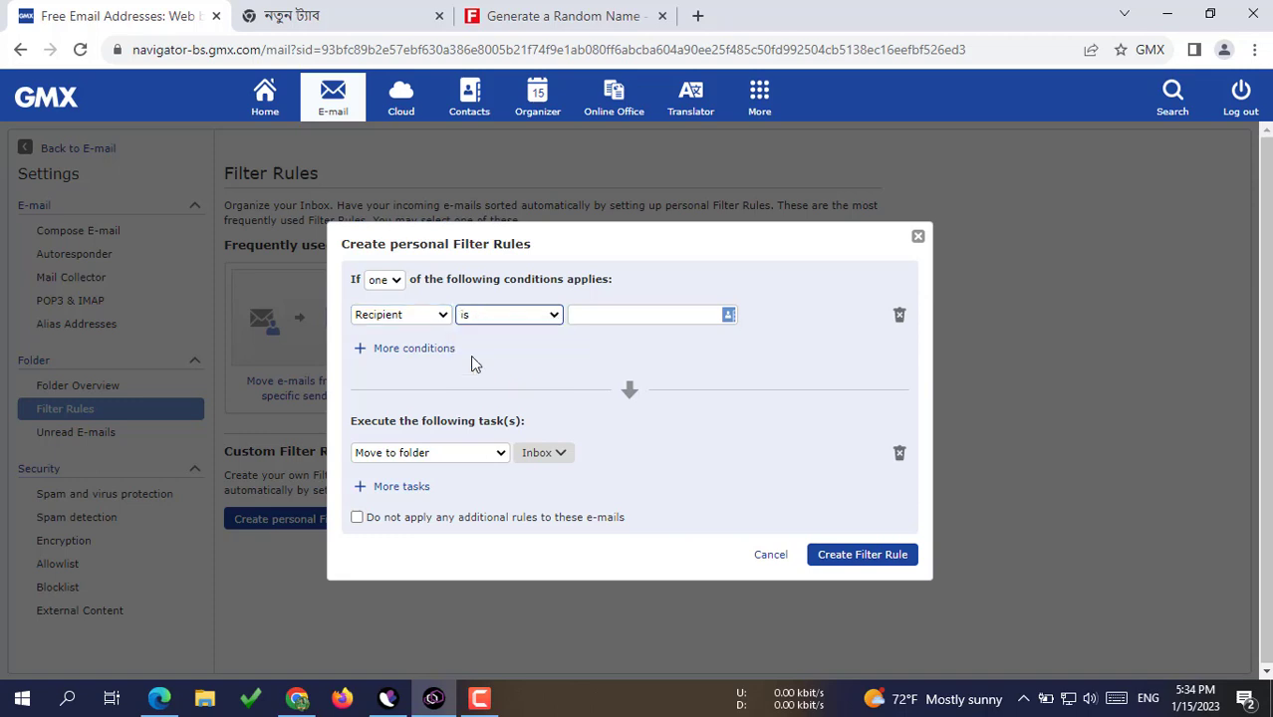
click(615, 315)
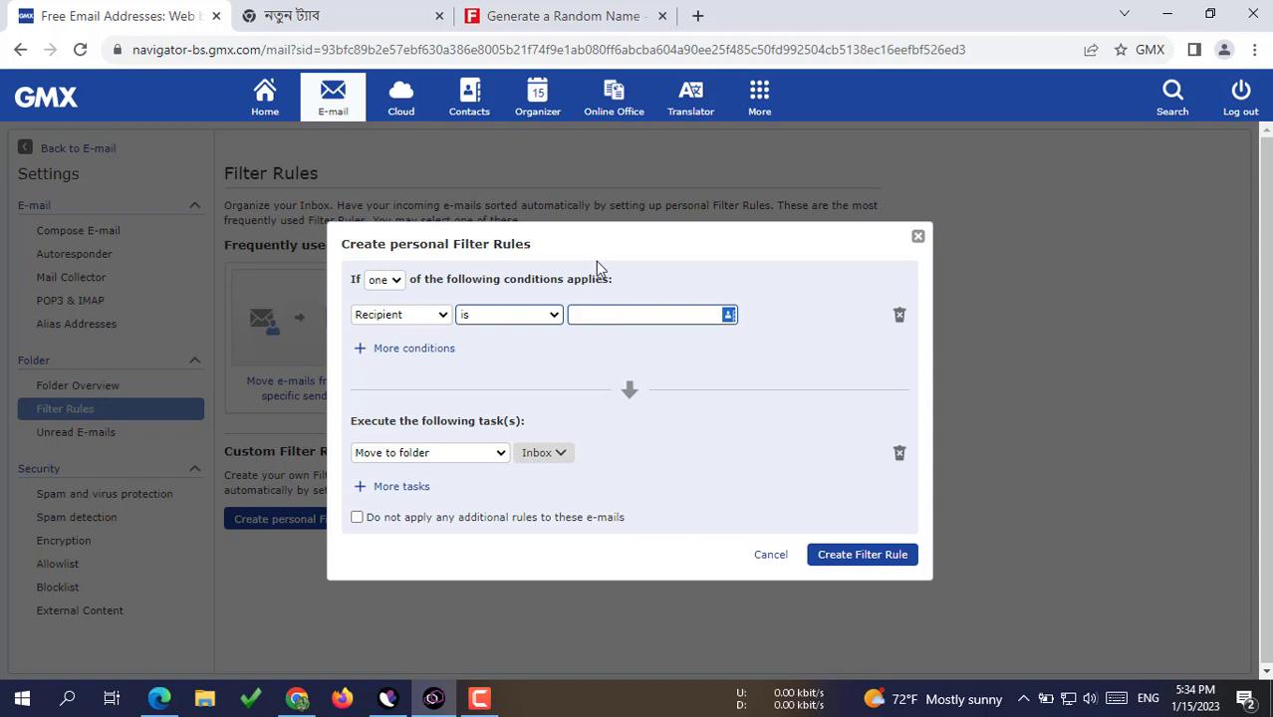
key(shift+Tab)
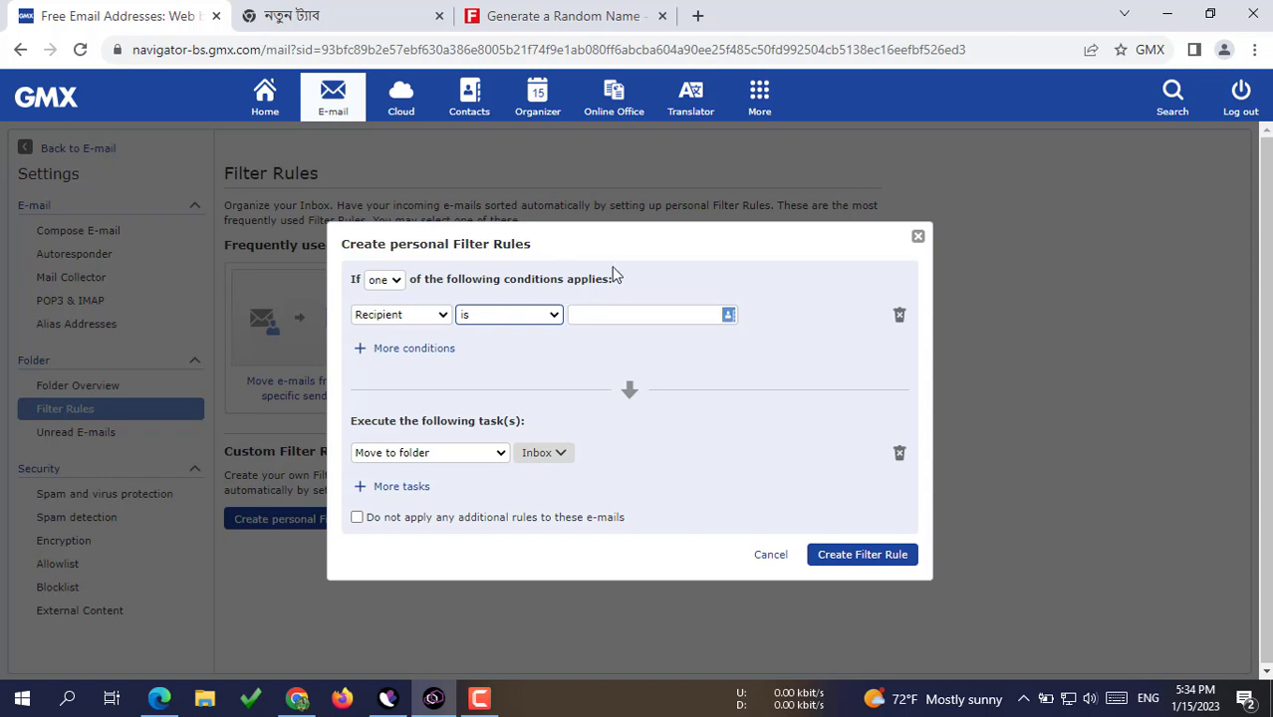
click(652, 314)
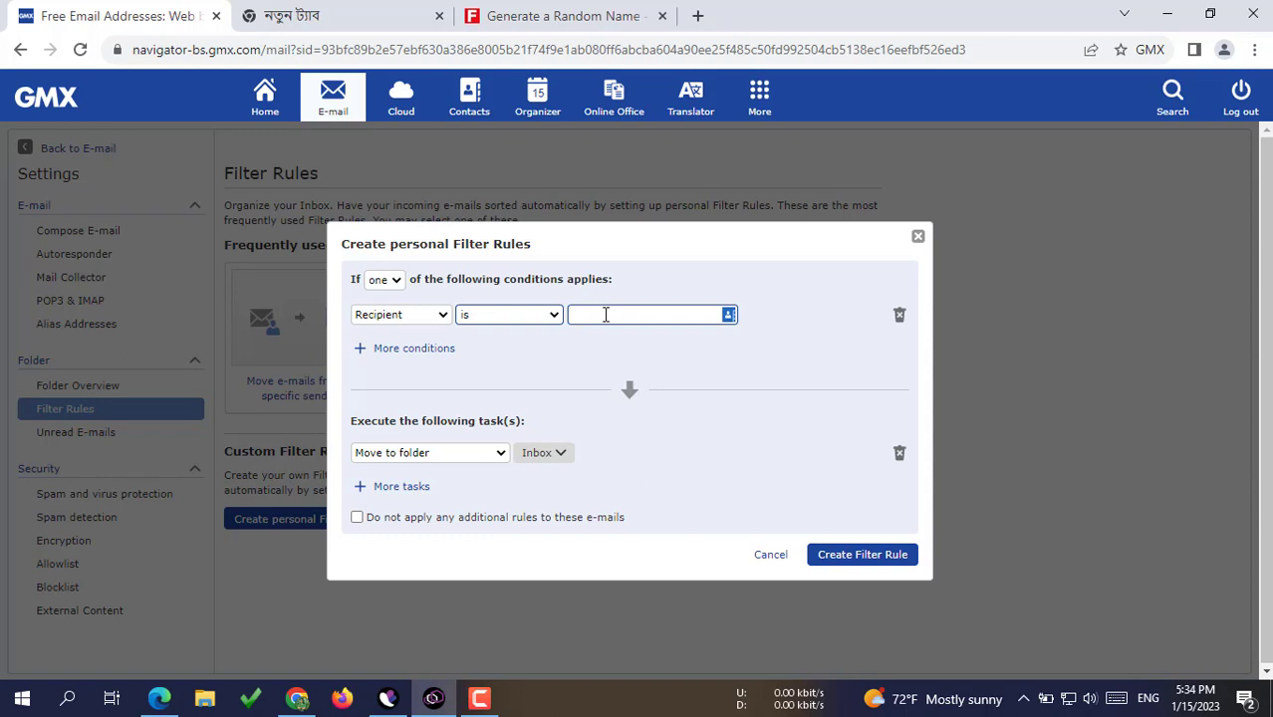
click(606, 315)
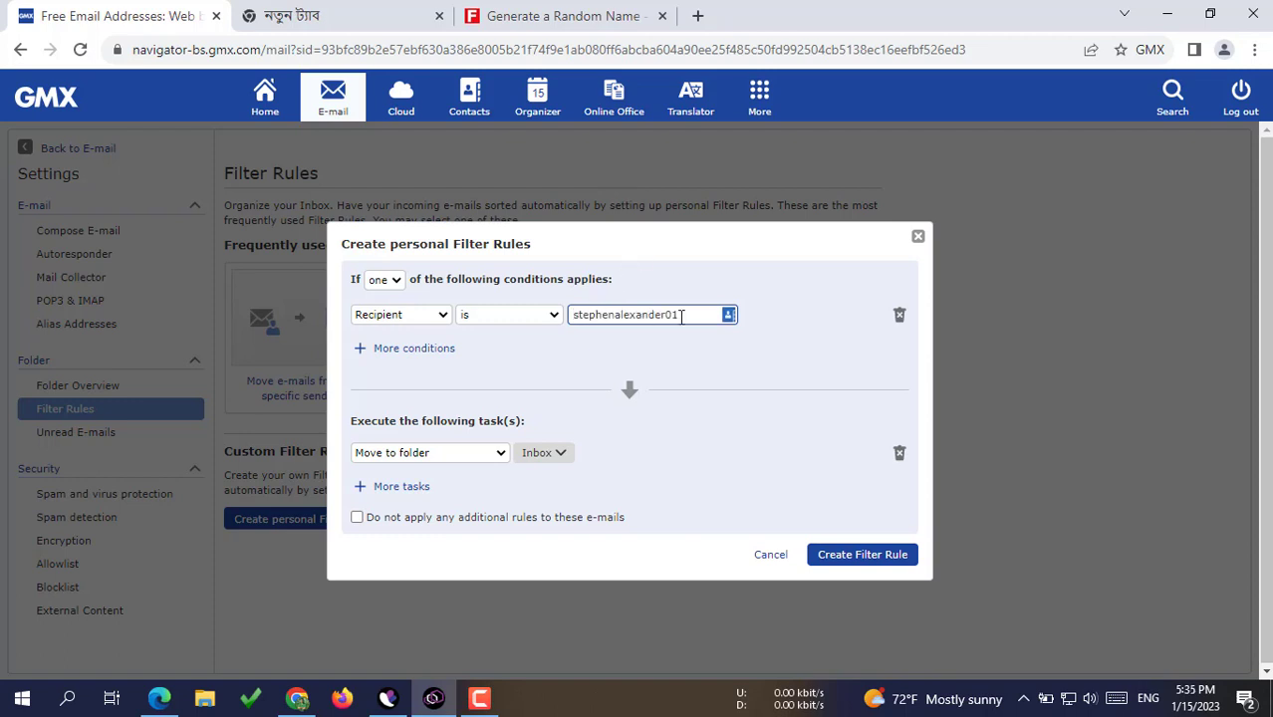
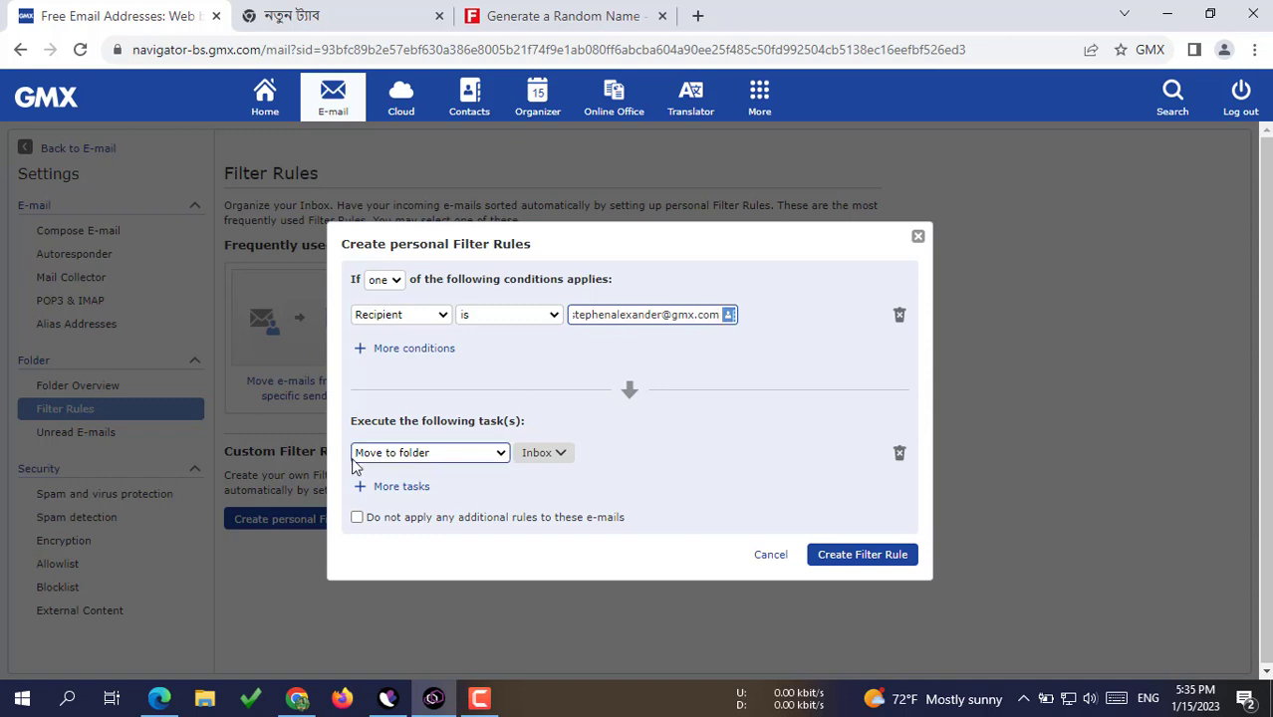
Step: Change the rule's action to 'Forward to' and enter the Gmail address
click(501, 457)
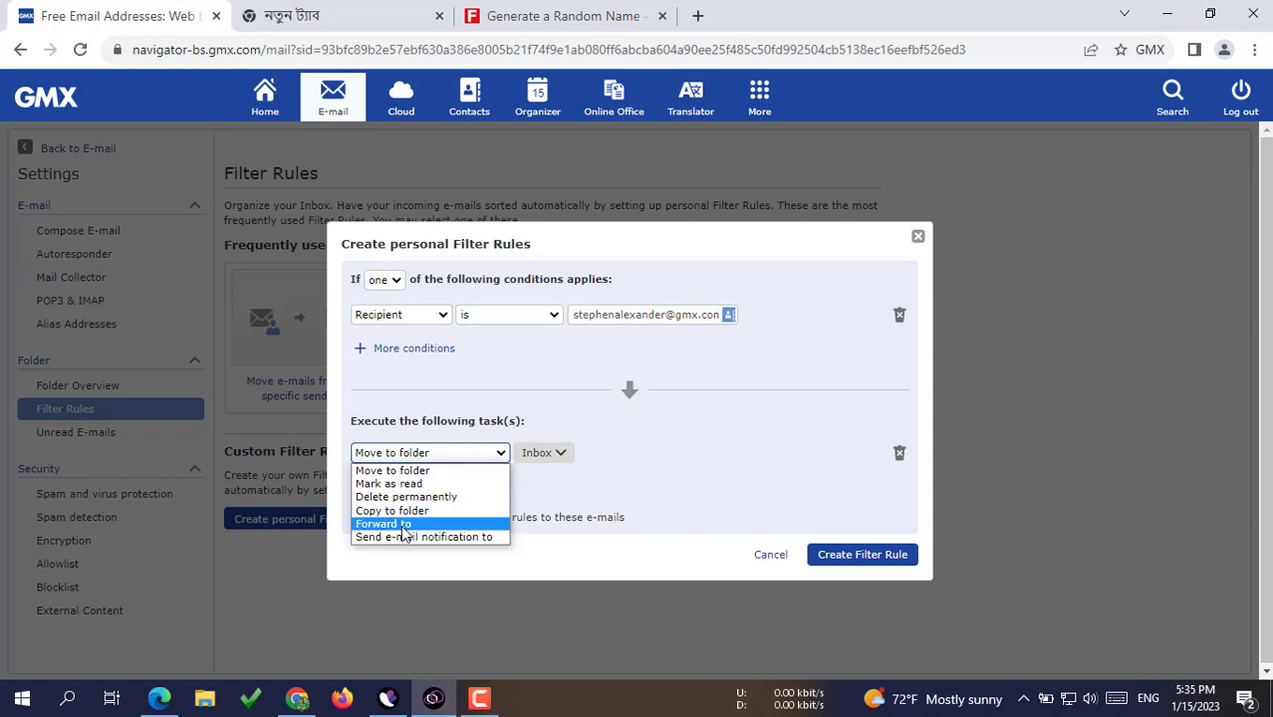
click(403, 525)
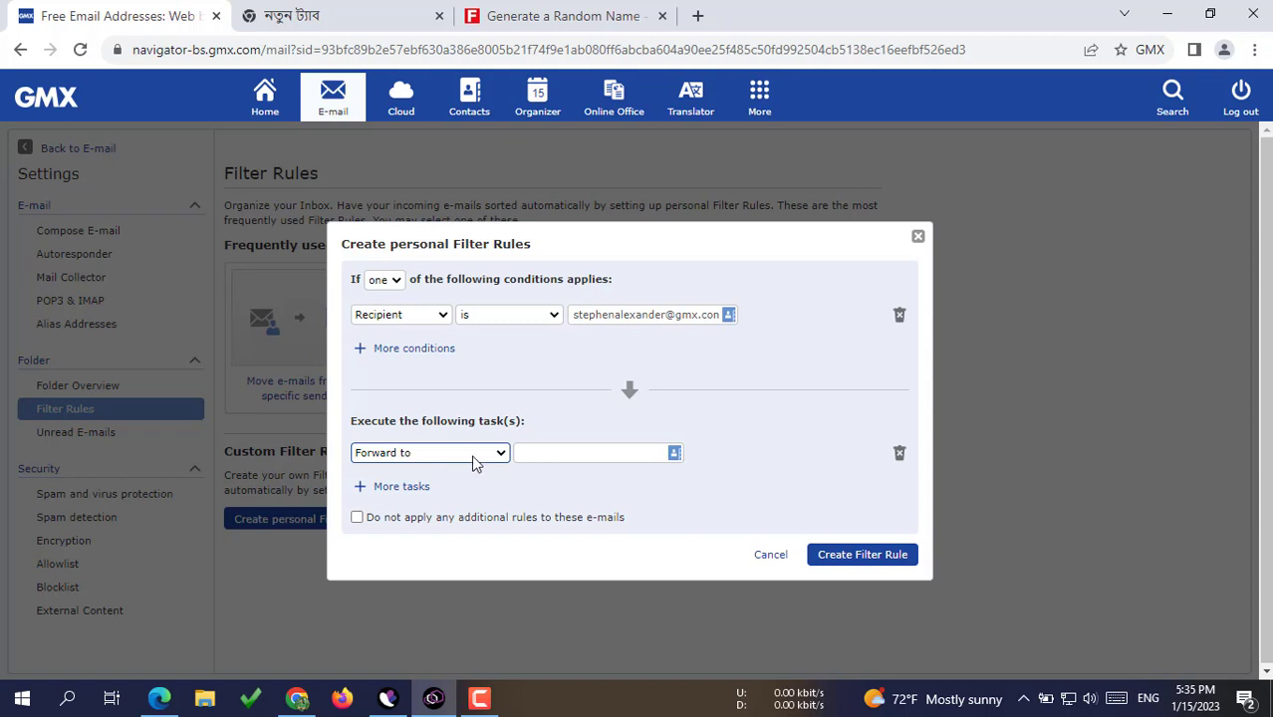
click(550, 460)
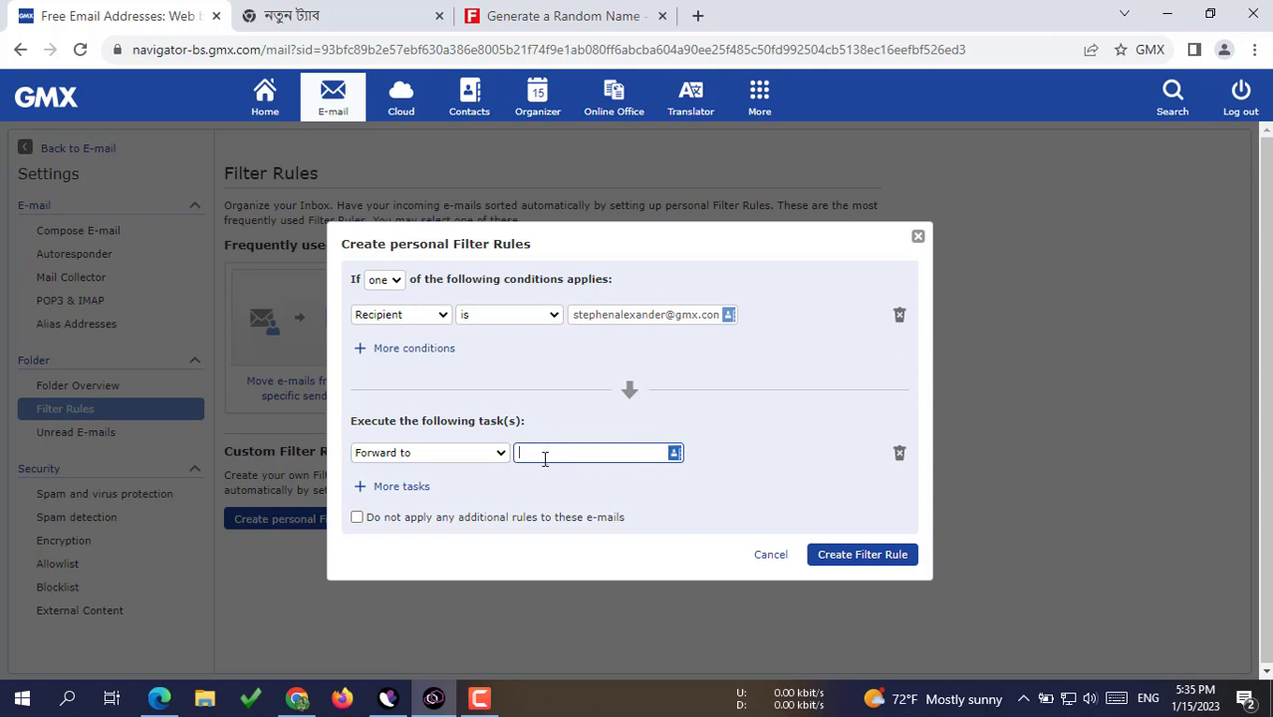
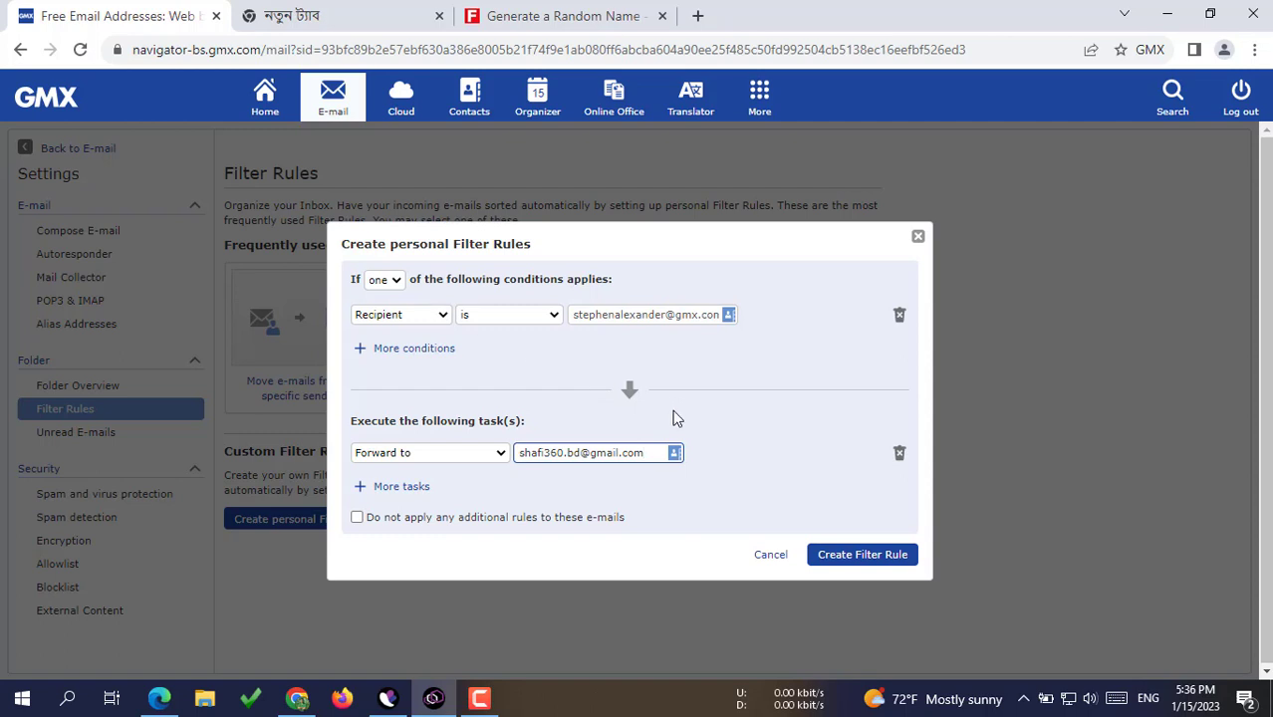
Step: Create and save the forwarding filter rule
click(865, 562)
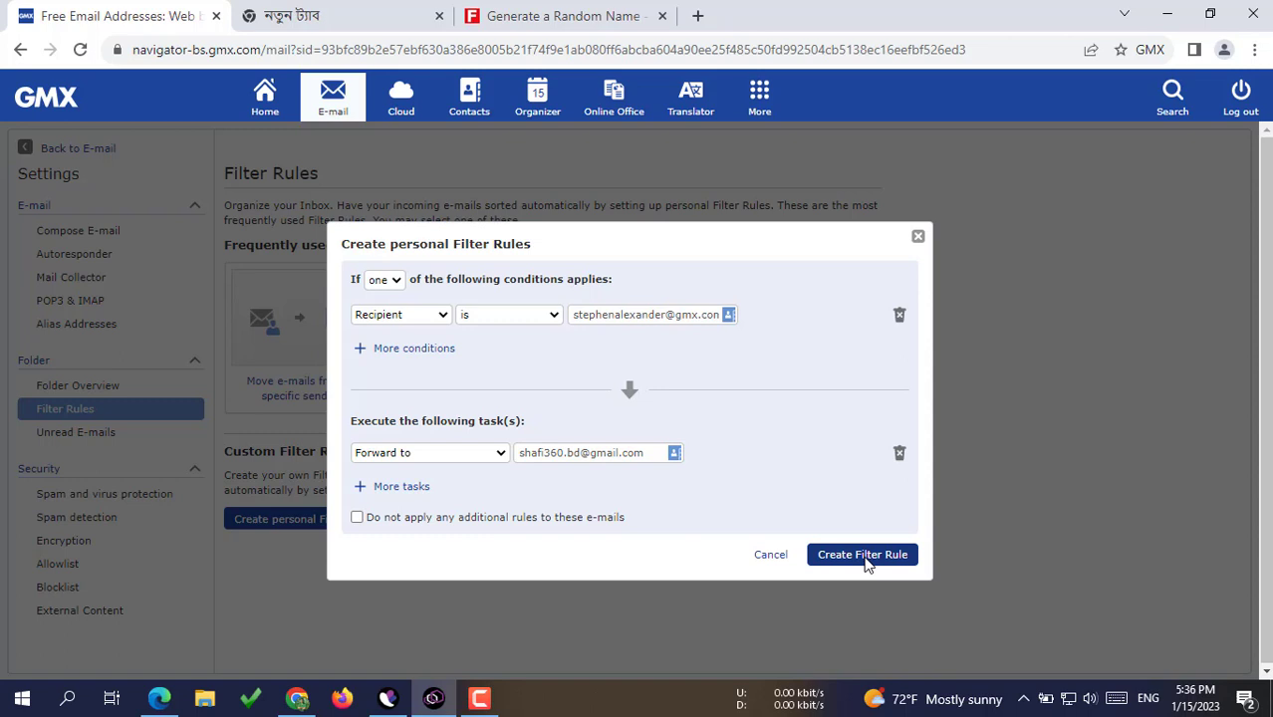
click(863, 555)
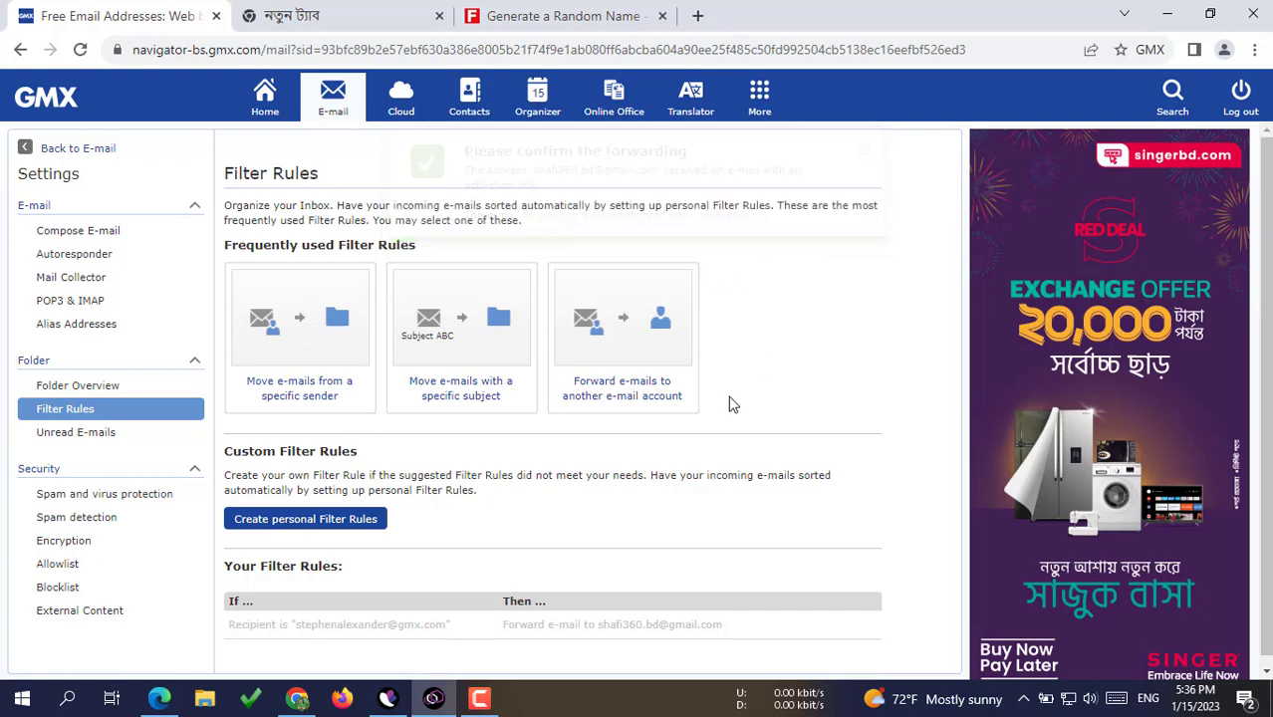
click(297, 699)
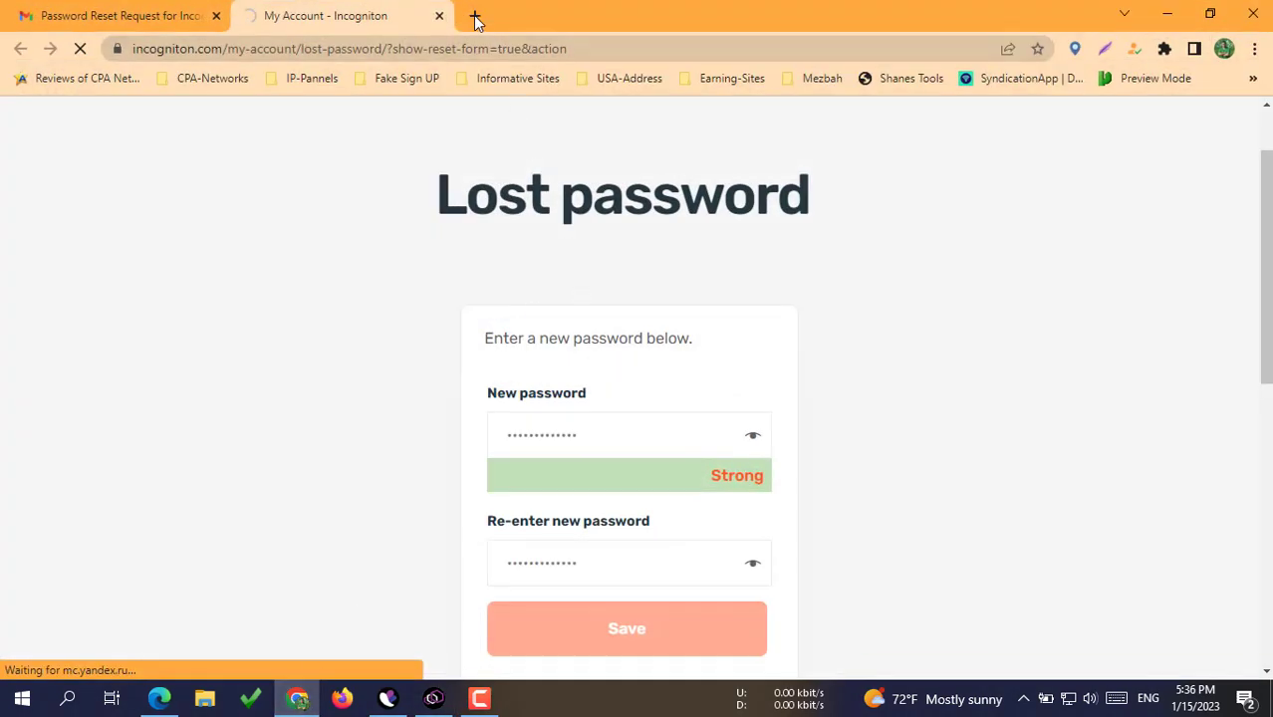
Step: In Gmail's Spam folder, open 'Confirm e-mail forwarding to your inbox' and follow its confirm link
click(138, 14)
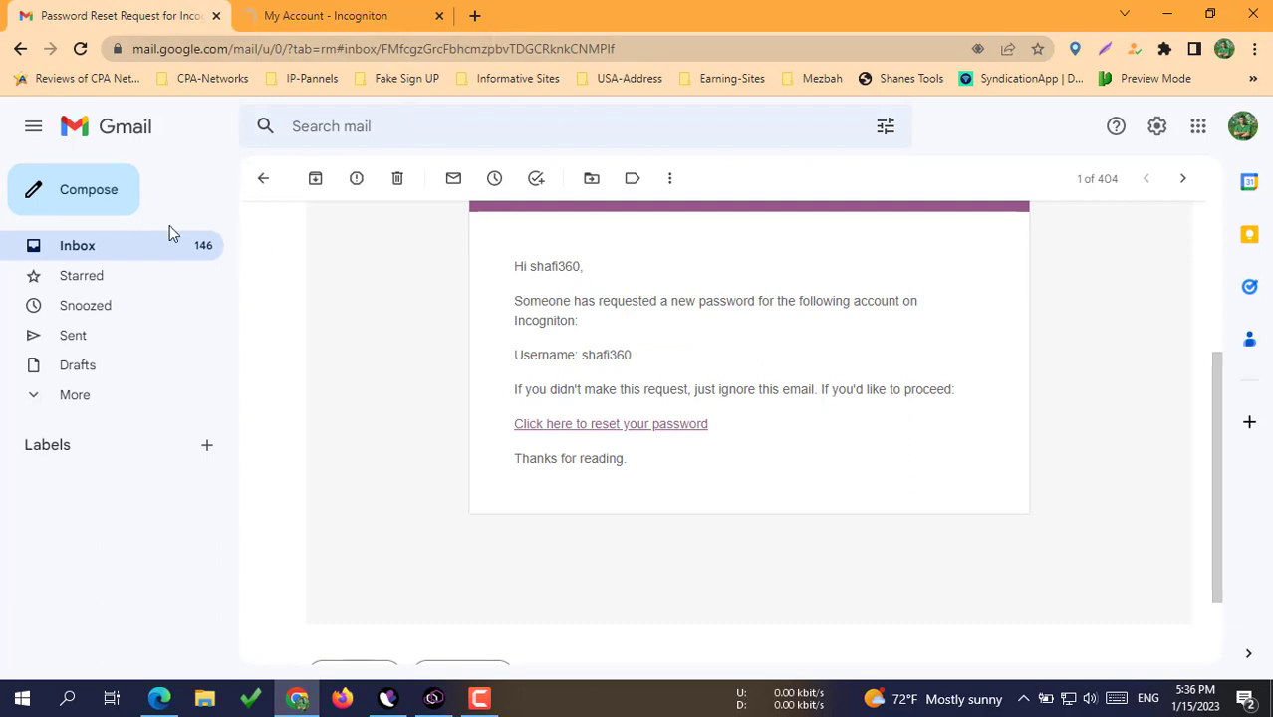
click(46, 398)
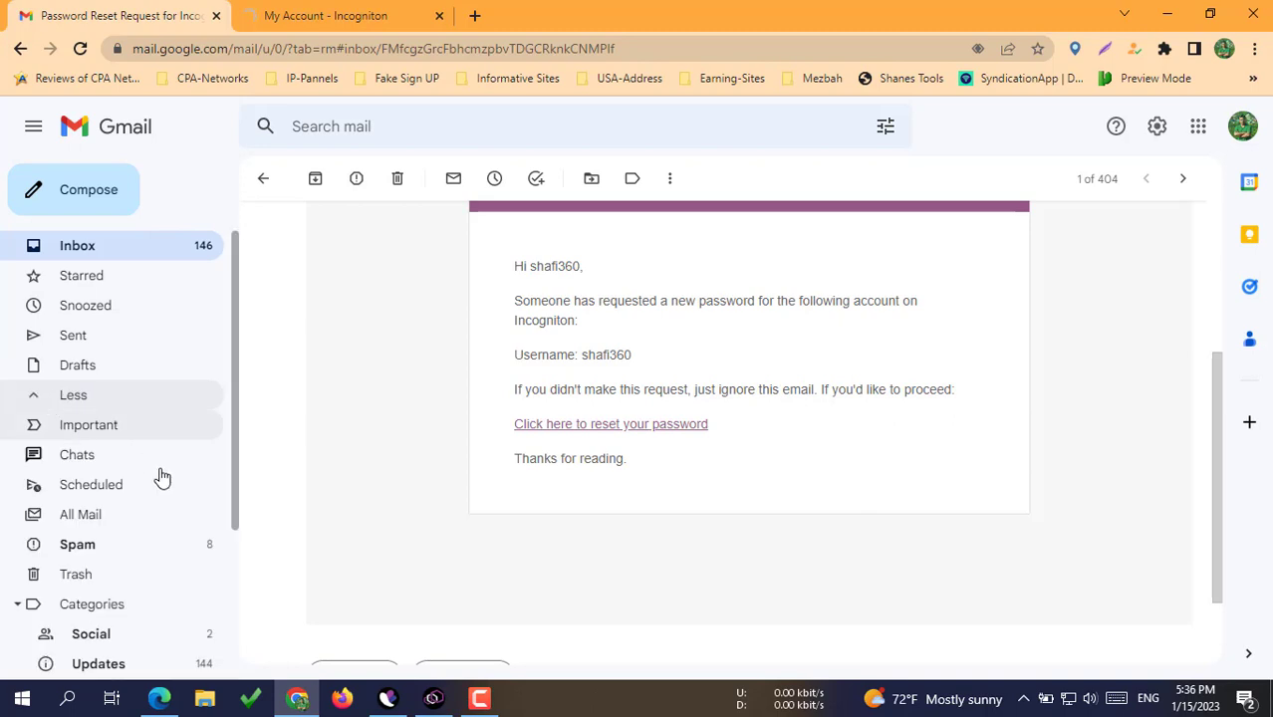
click(88, 550)
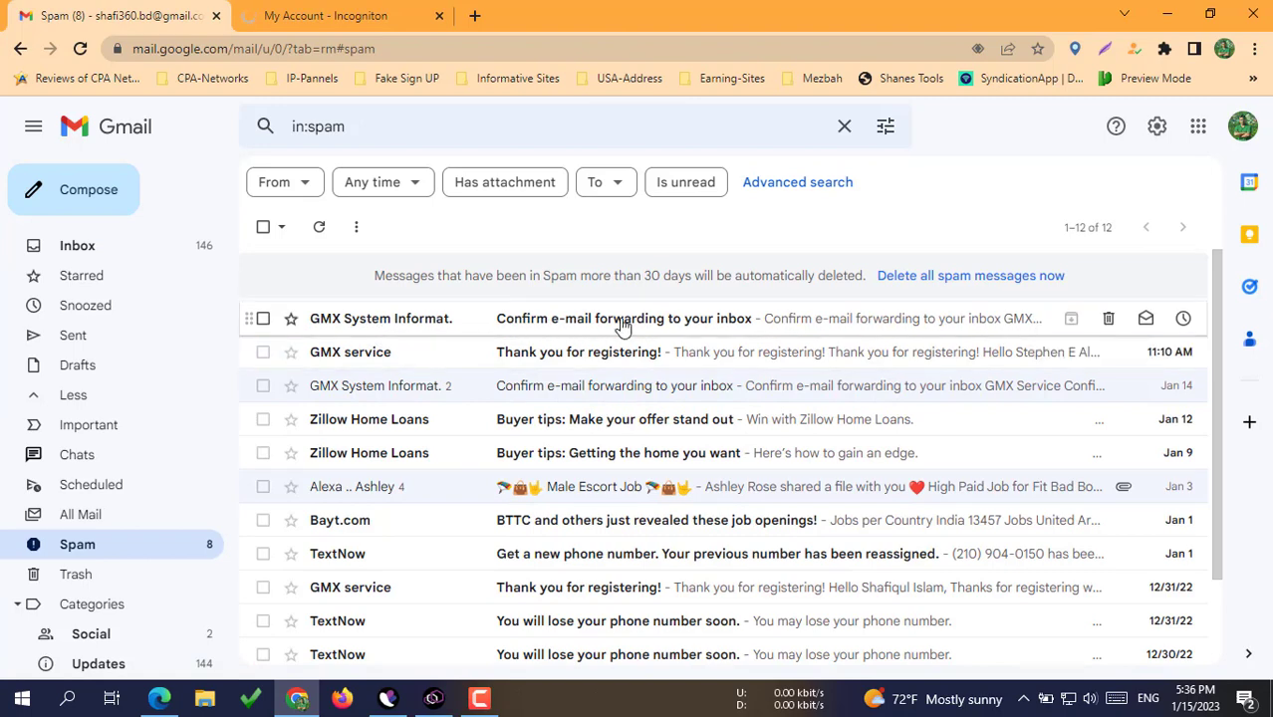
click(666, 321)
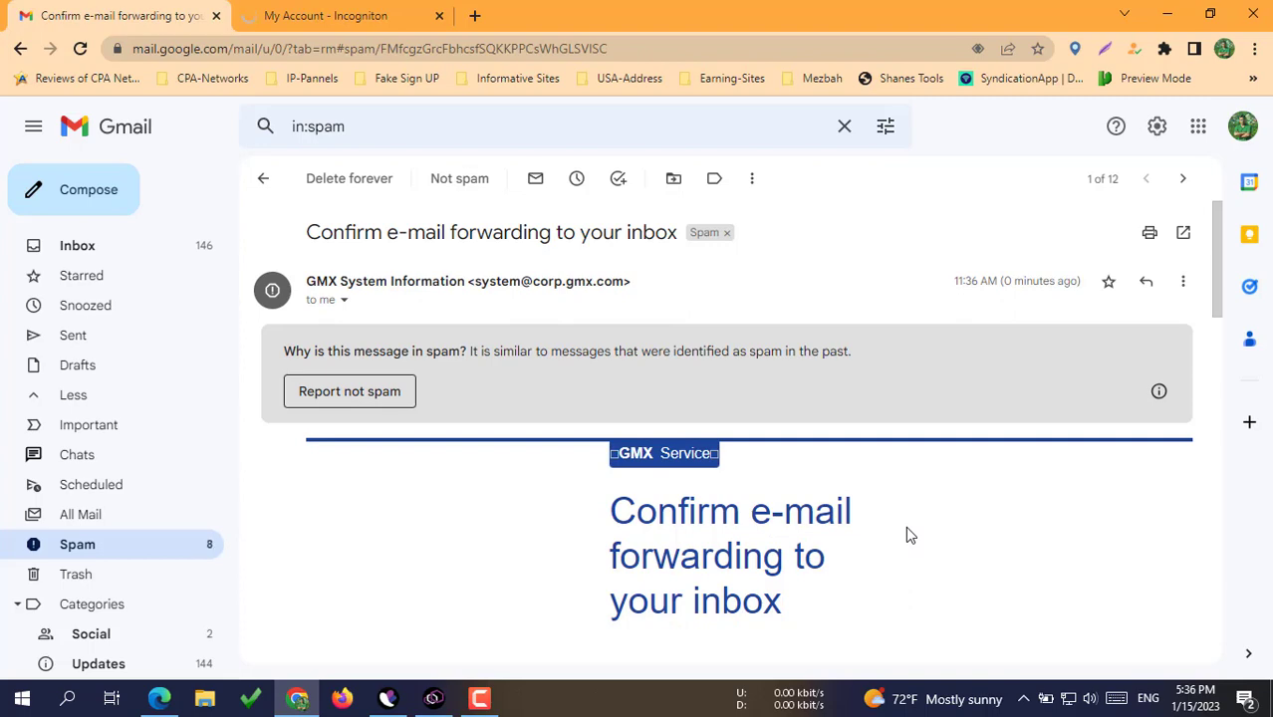
scroll(909, 535, down, 5)
scroll(908, 531, down, 1)
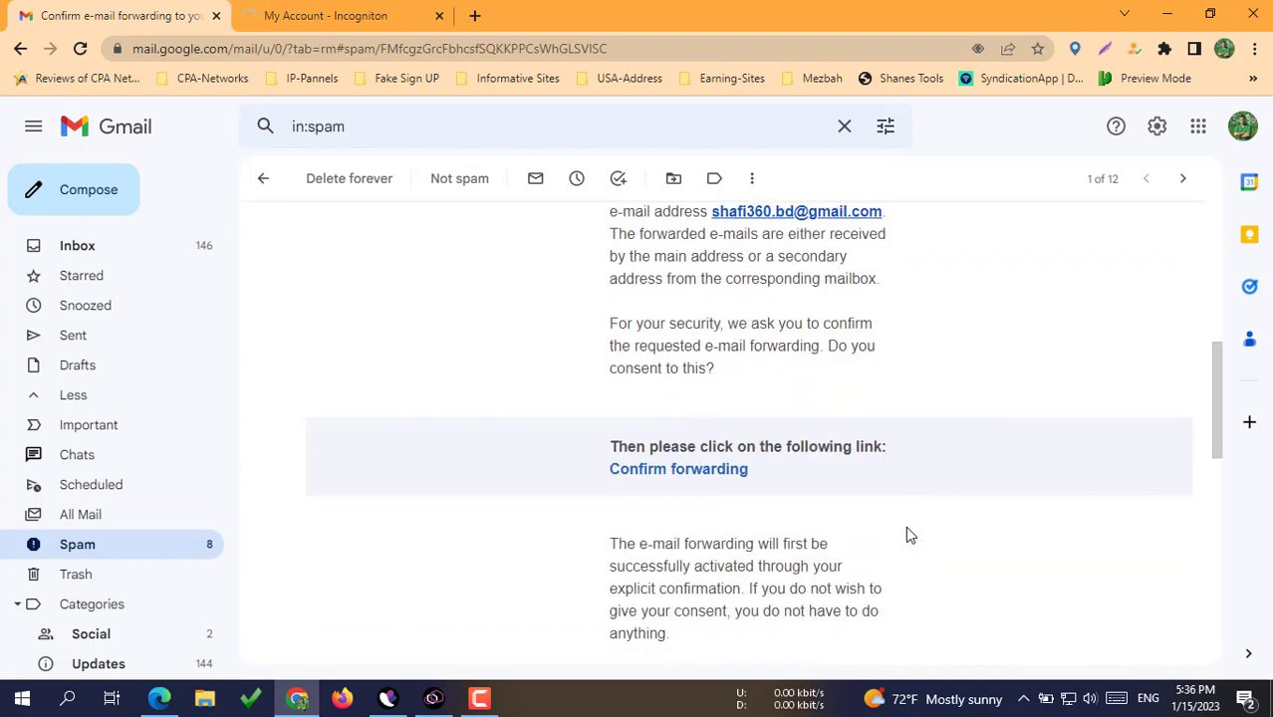
click(653, 469)
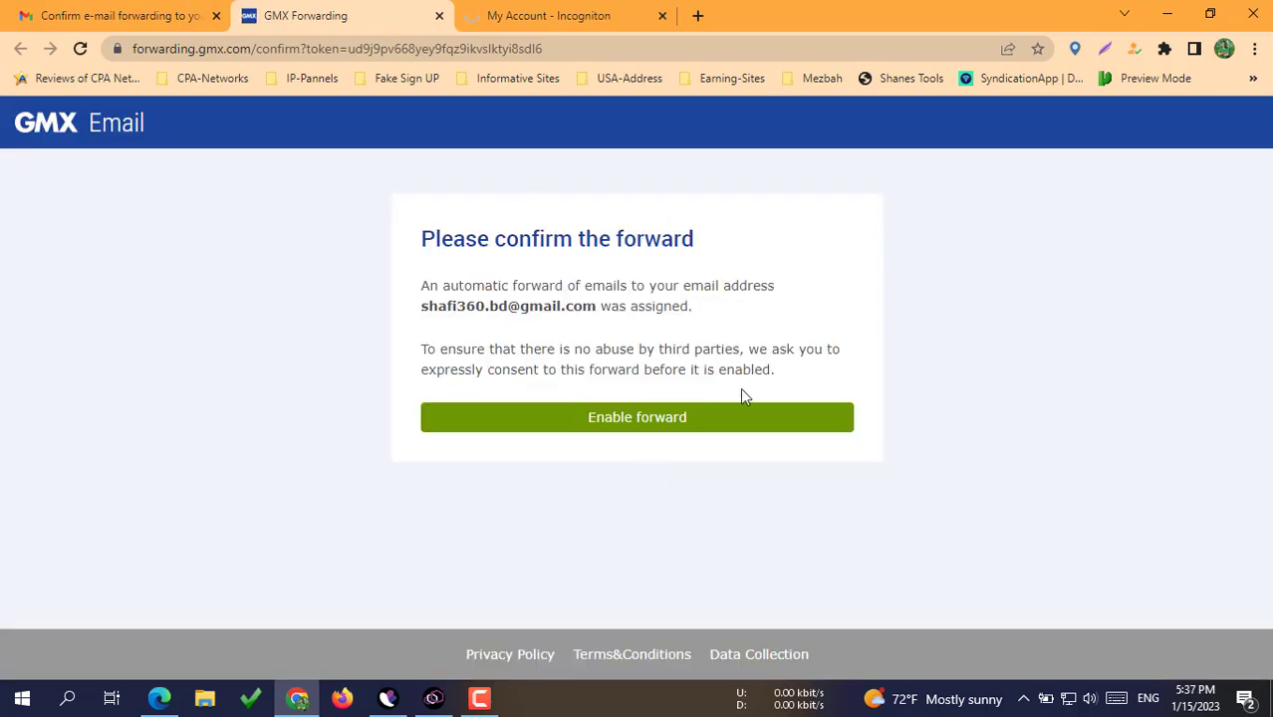
Step: Enable forwarding to the Gmail address and return to the GMX Filter Rules window
click(632, 430)
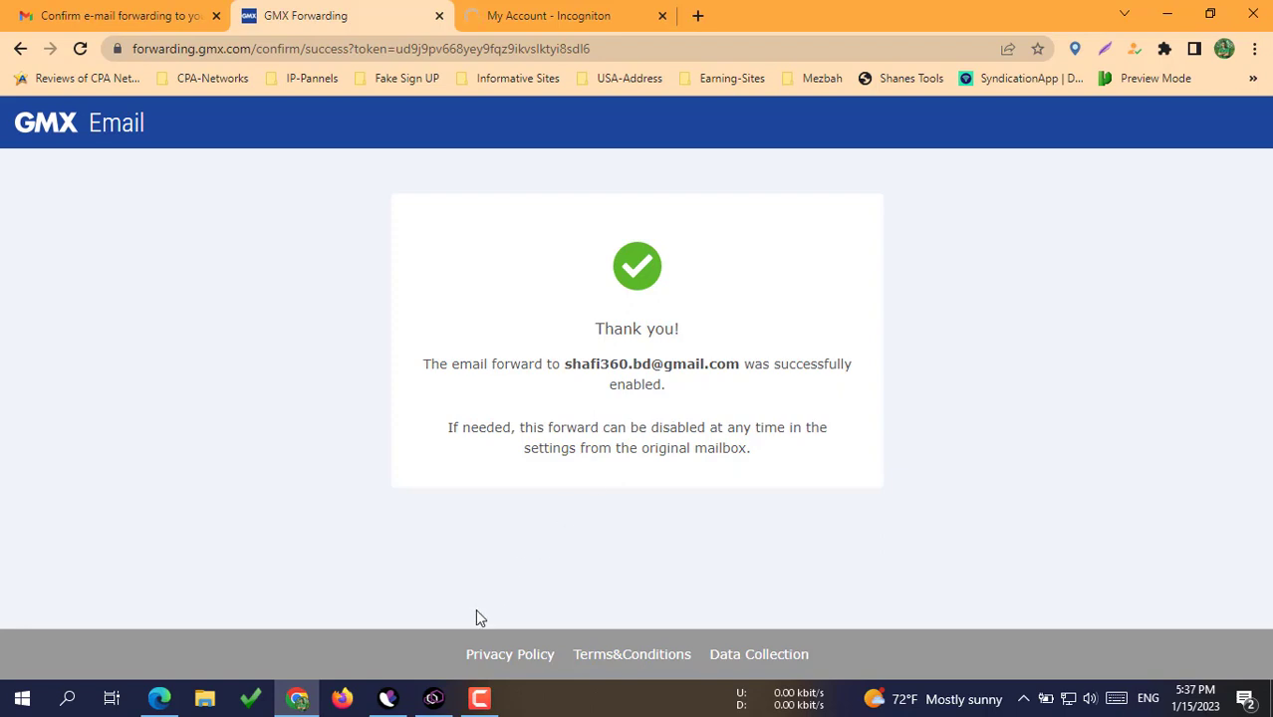
click(434, 700)
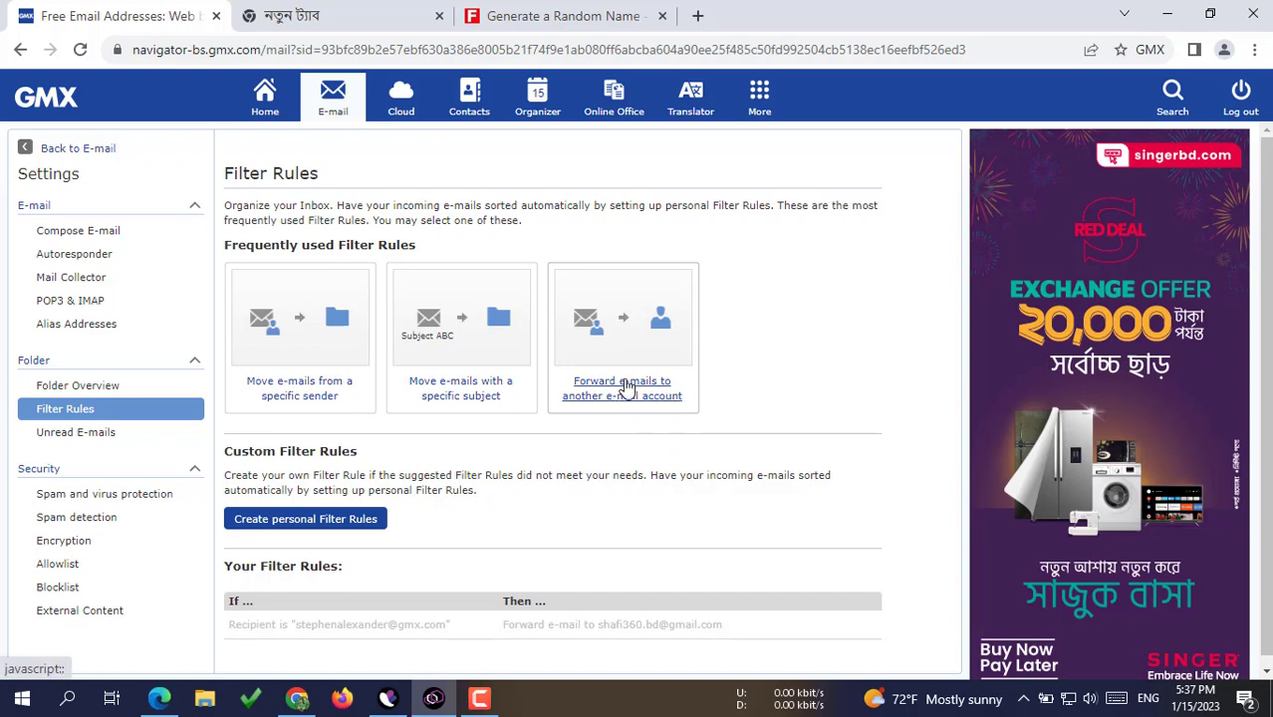
Step: Start a new forwarding rule with the sender condition set to 'LinkedIn'
click(626, 388)
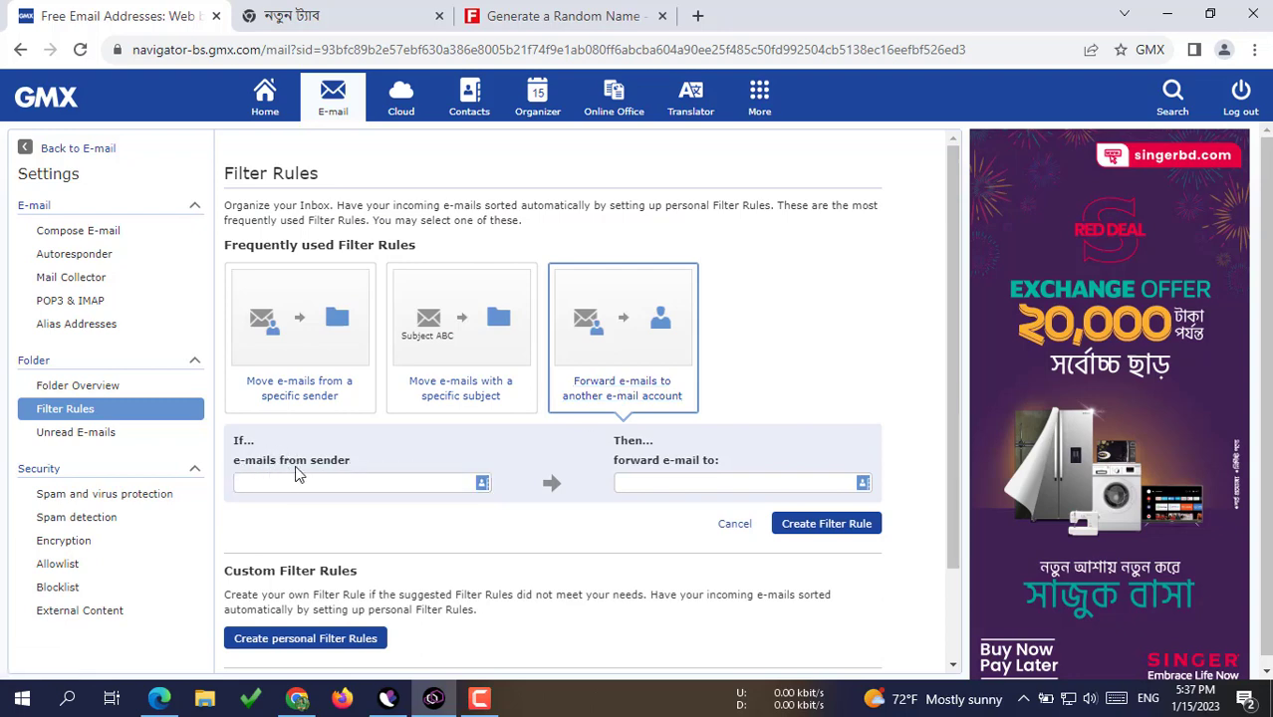
click(375, 482)
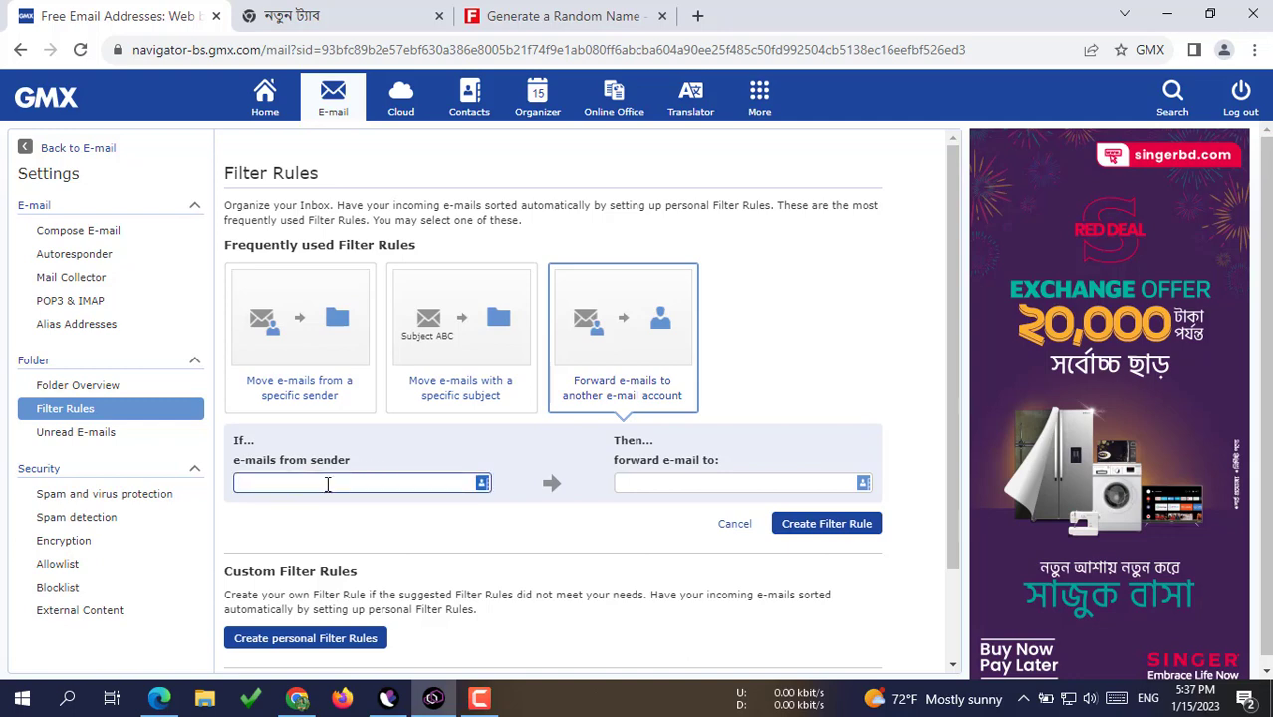
text(LinkedIn)
Step: Copy the Gmail address from the existing rule as the forward-to target and create the rule
click(659, 482)
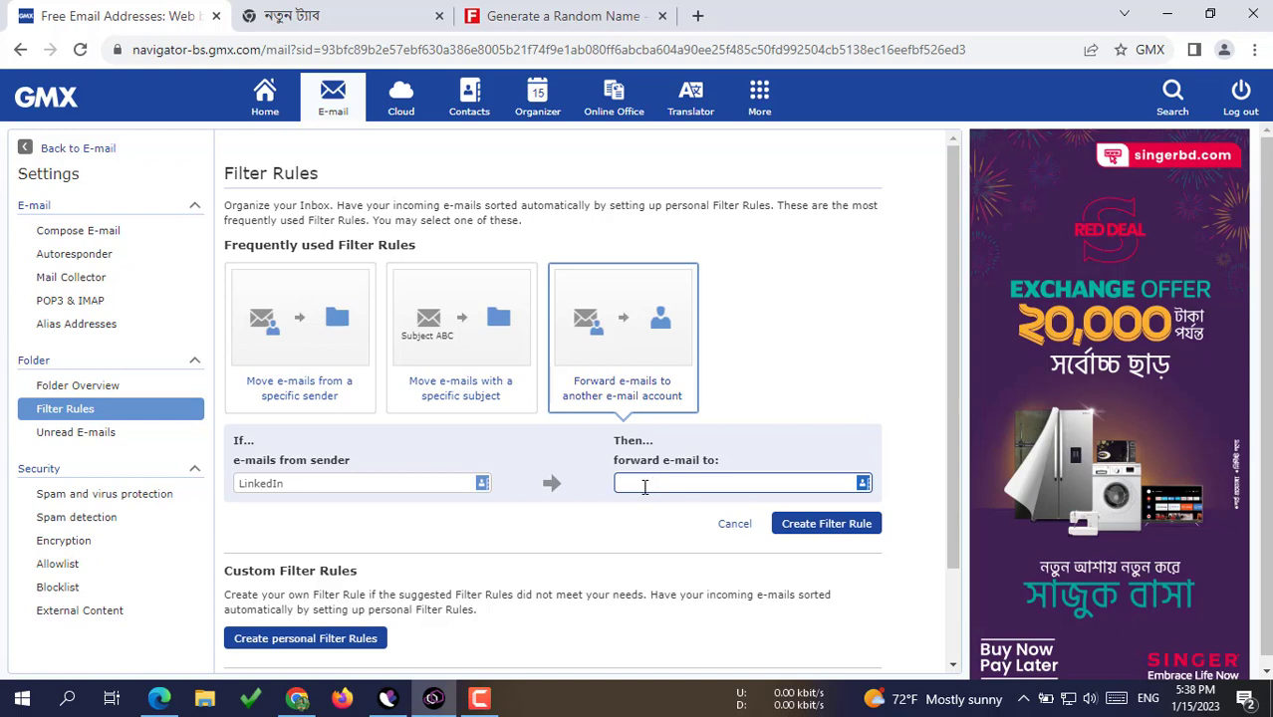
scroll(645, 486, down, 2)
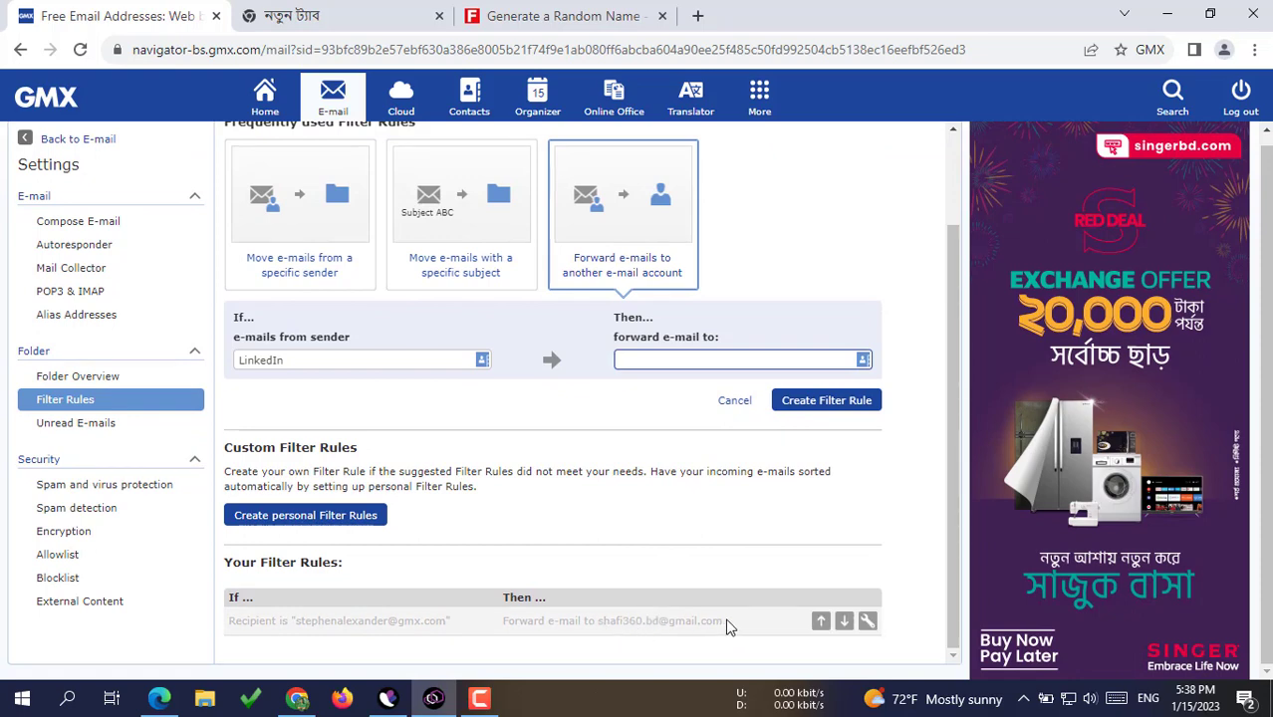
drag(725, 622, 625, 625)
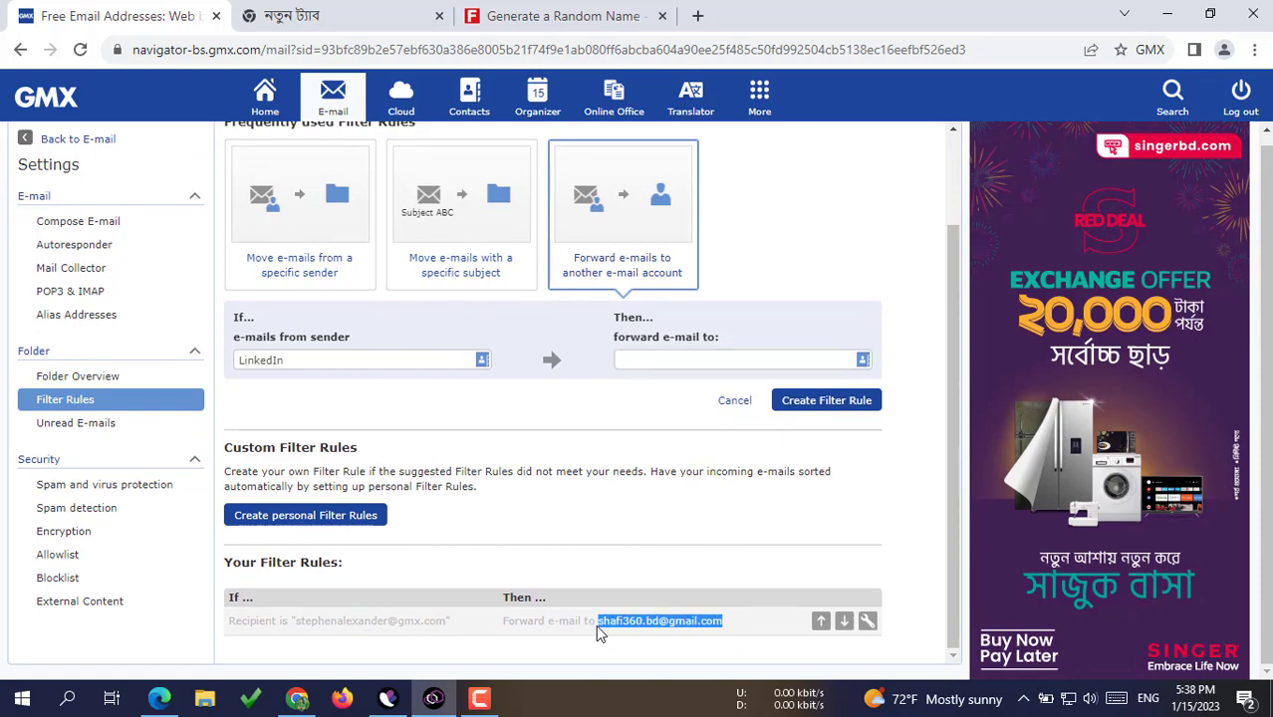
right_click(620, 620)
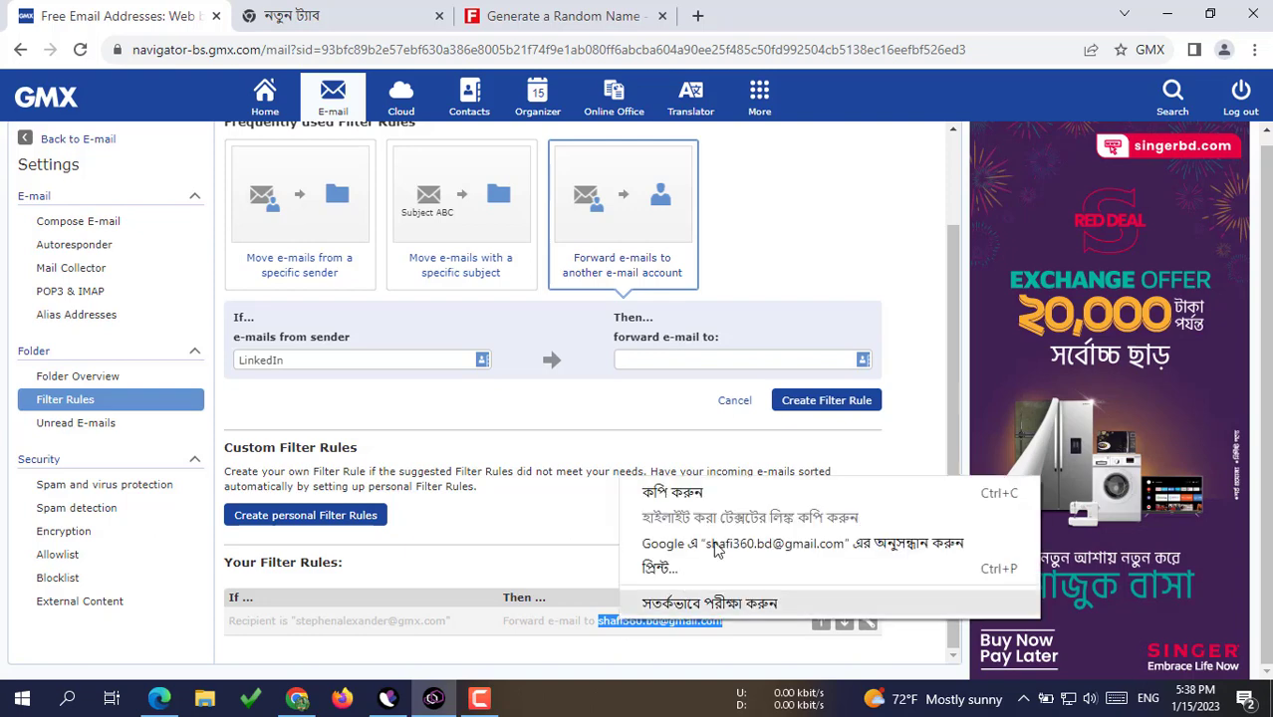
click(672, 494)
click(695, 362)
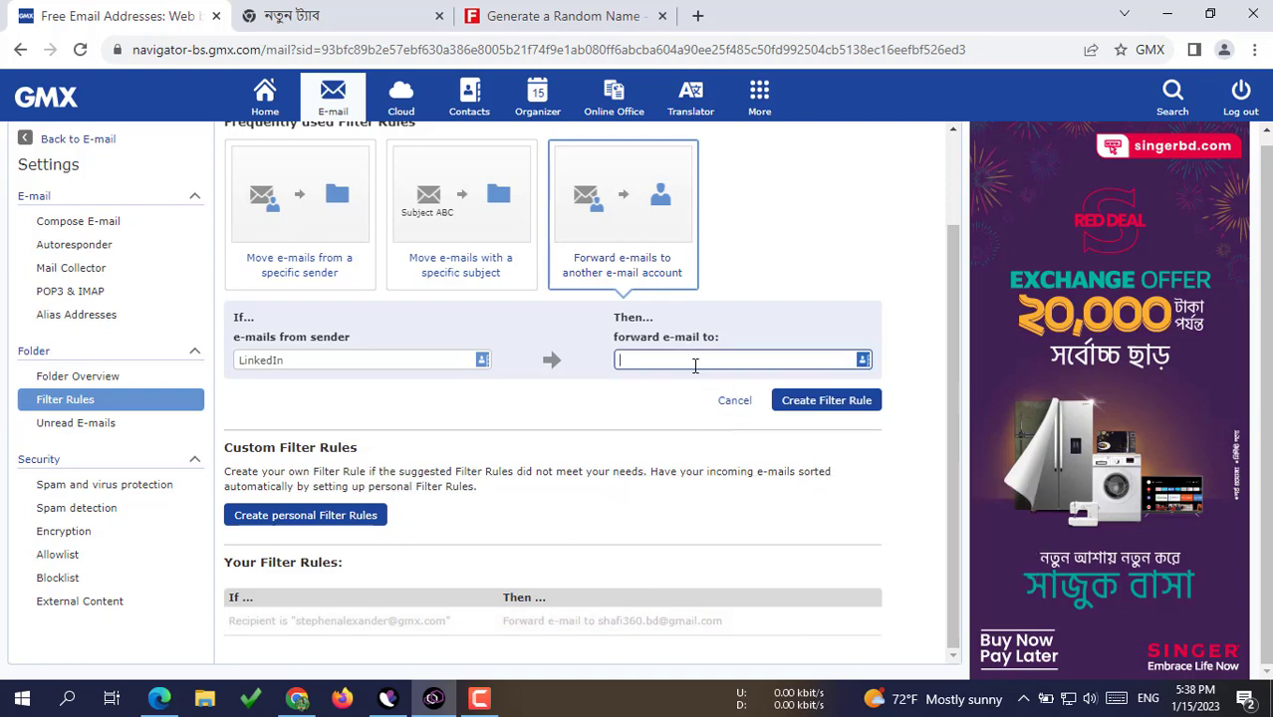
key(ctrl+v)
click(831, 407)
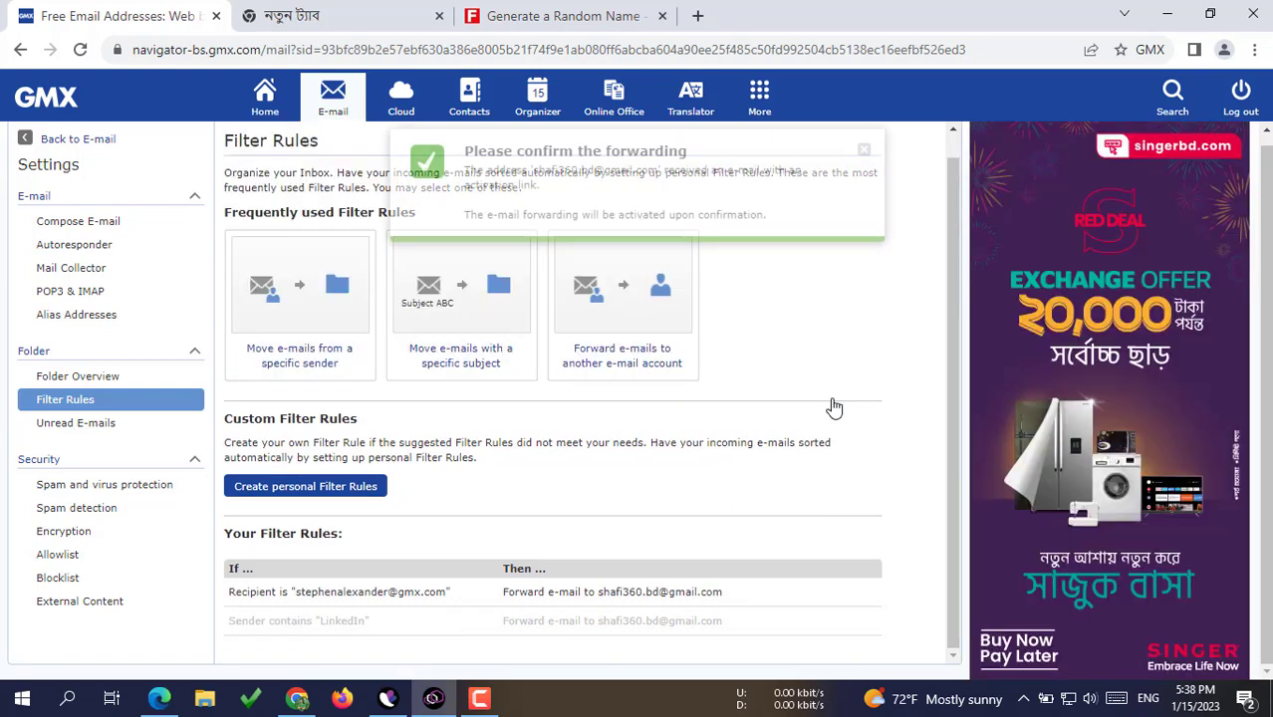